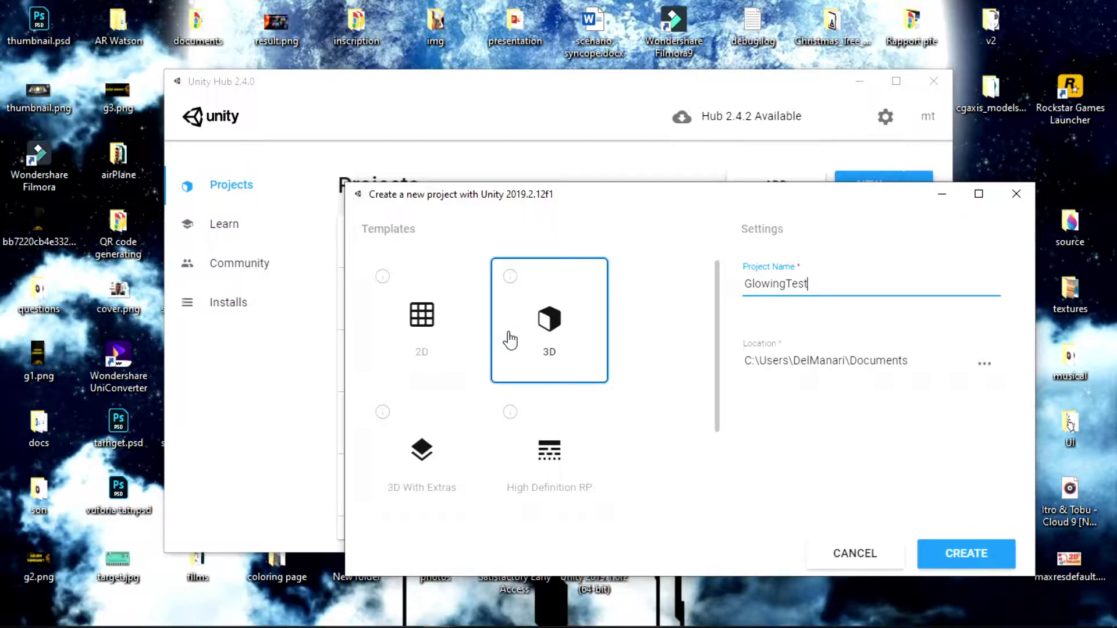
Pick the LWRP Template and create the project named GlowingTest
scroll(506, 337, "down", 3)
left_click(417, 461)
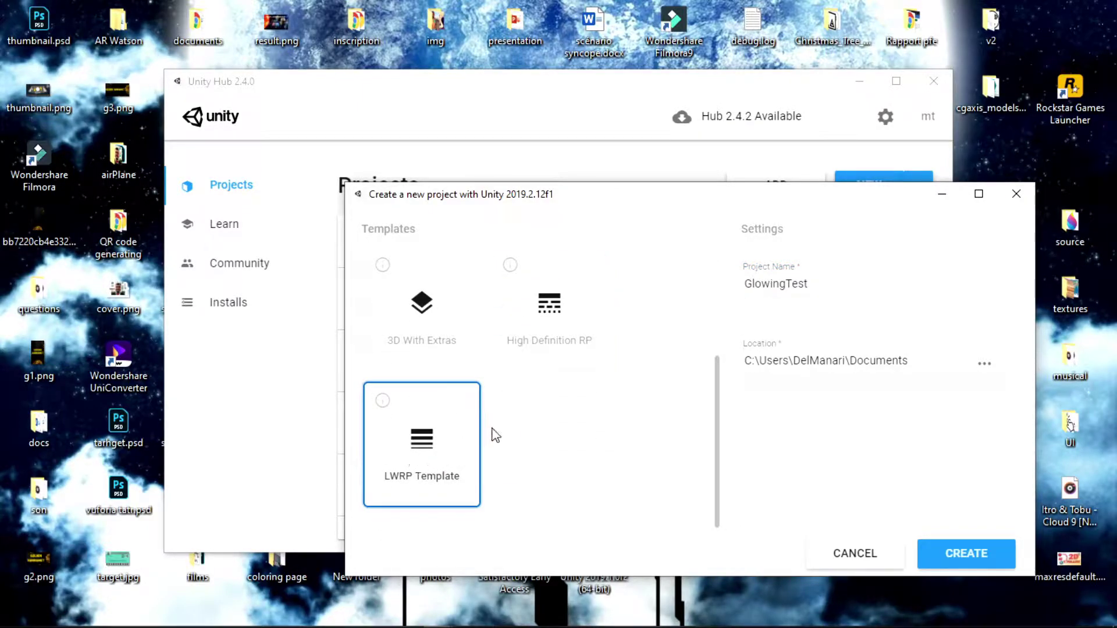
left_click(958, 554)
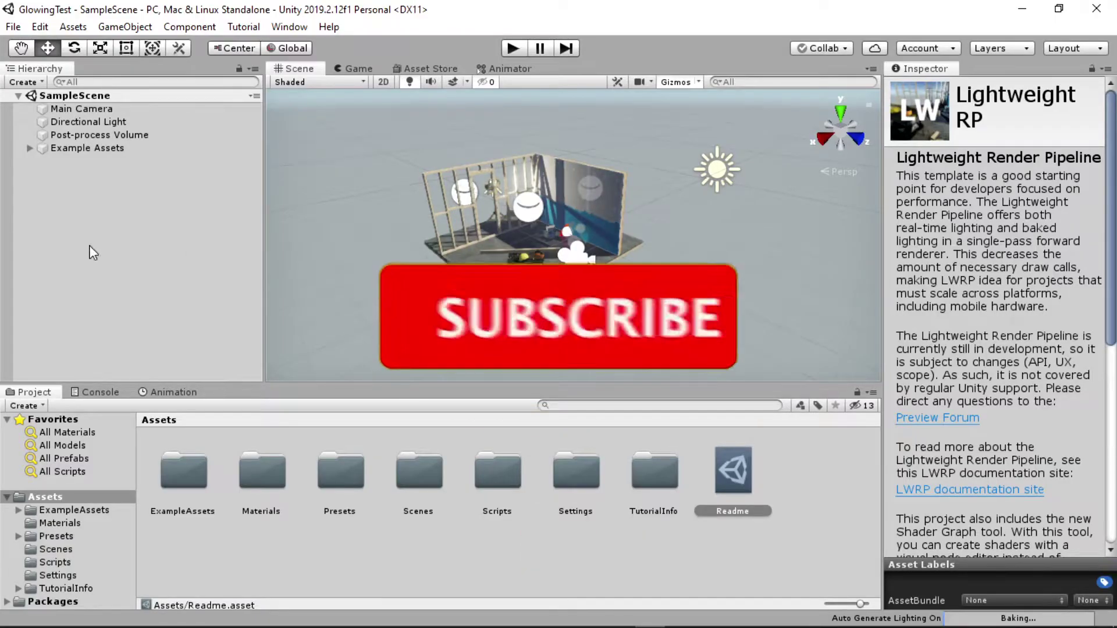
Delete Example Assets and set Main Camera's background to a Solid Color of black
left_click(82, 148)
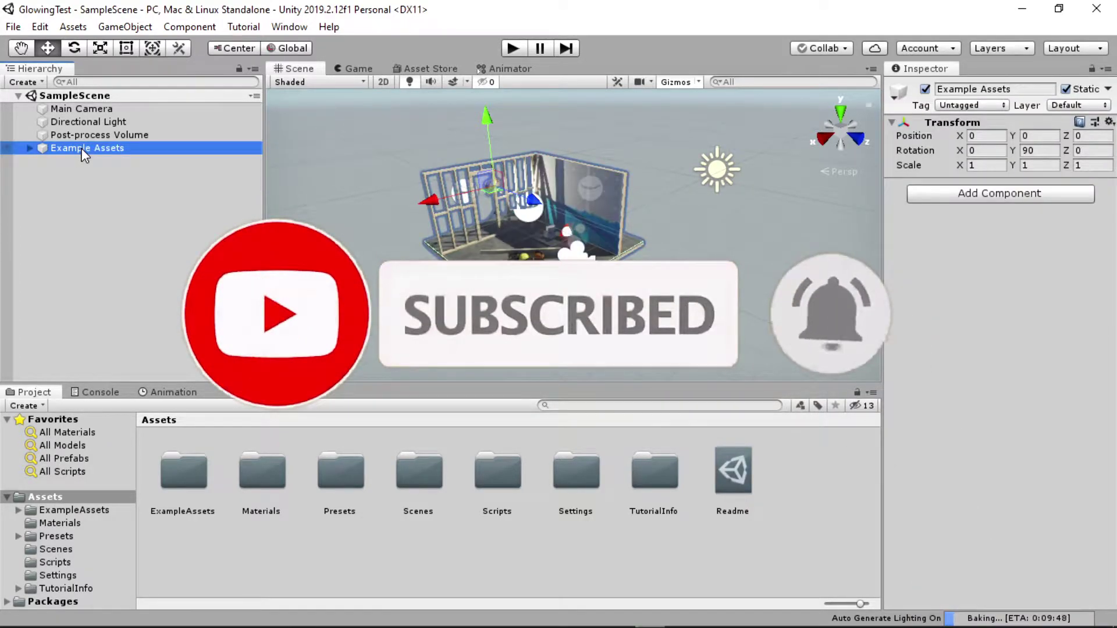
key("Delete")
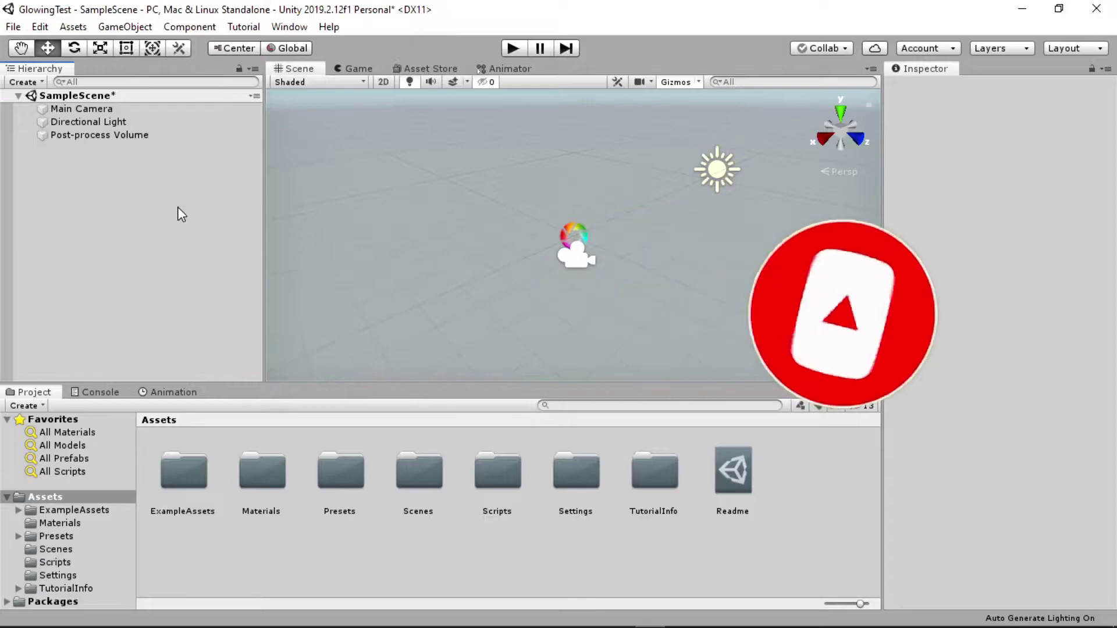
left_click(121, 110)
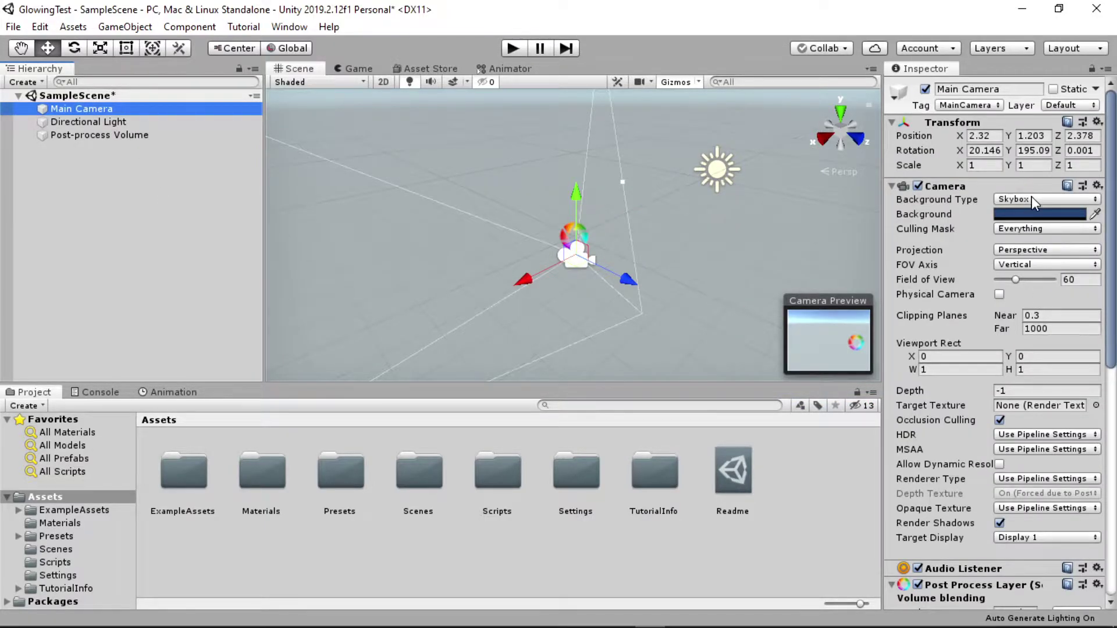
left_click(1031, 197)
left_click(1056, 235)
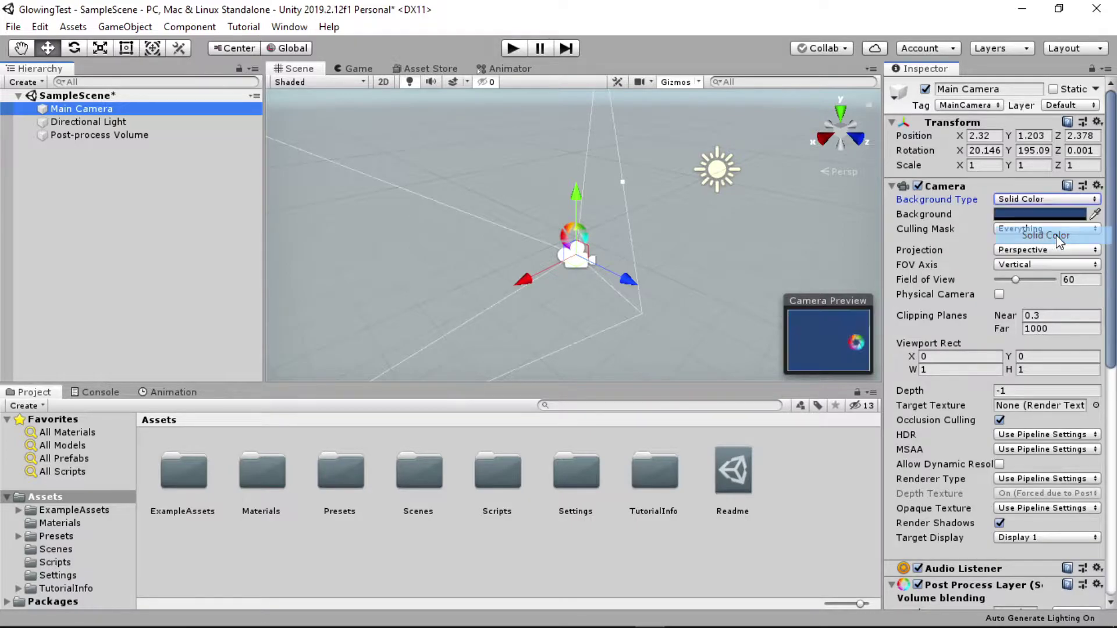
left_click(1040, 213)
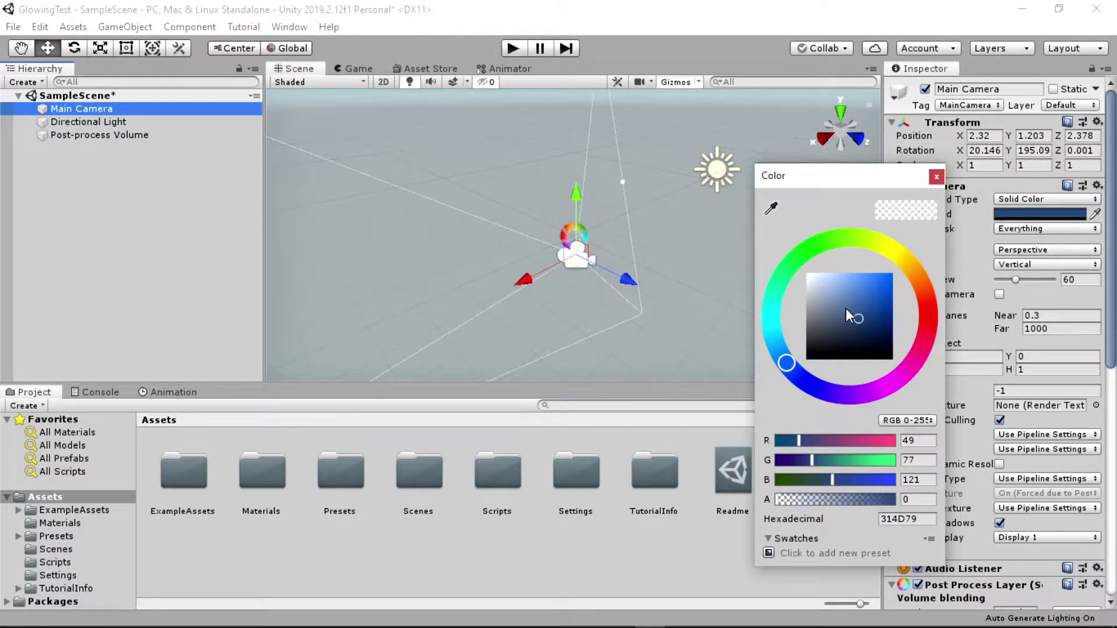
left_click_drag(846, 308, 683, 430)
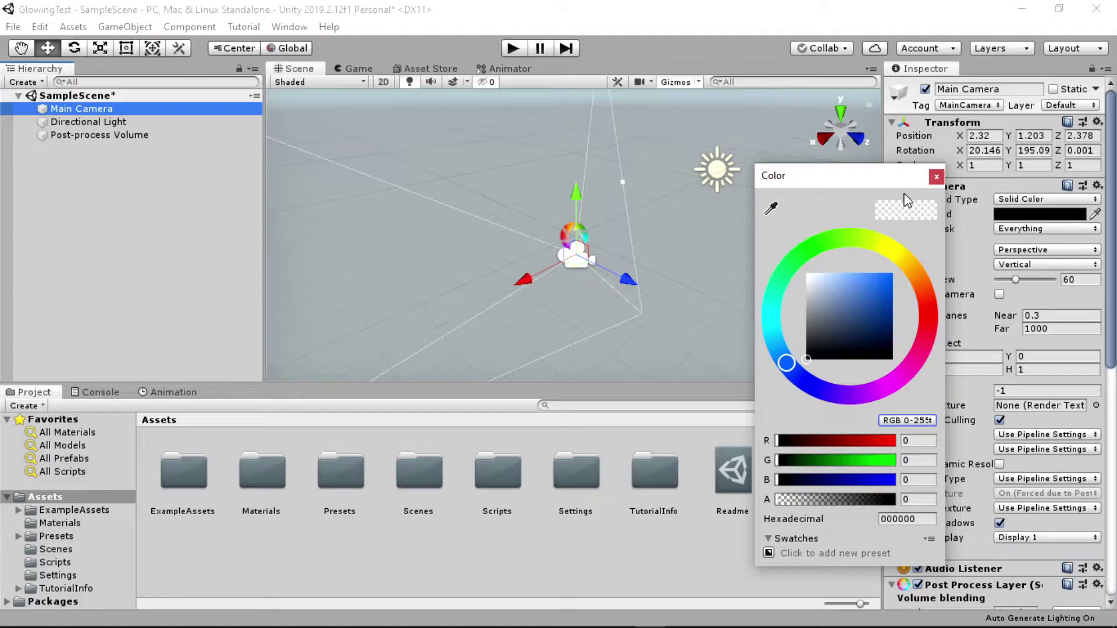
left_click(935, 177)
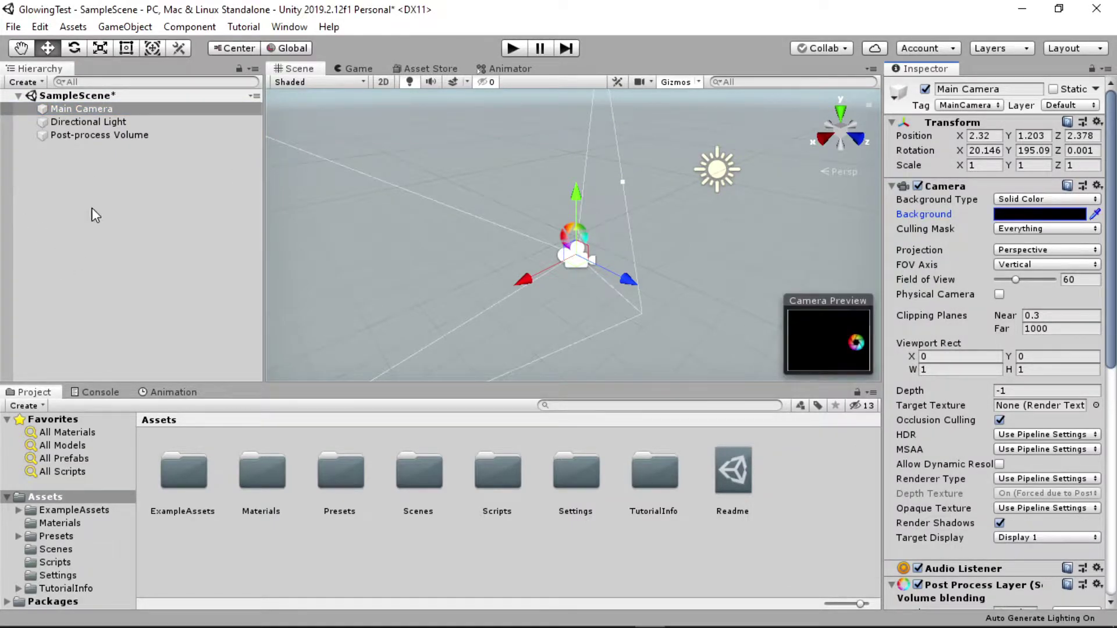
Create a material asset in Assets, keeping the name New Material
right_click(679, 541)
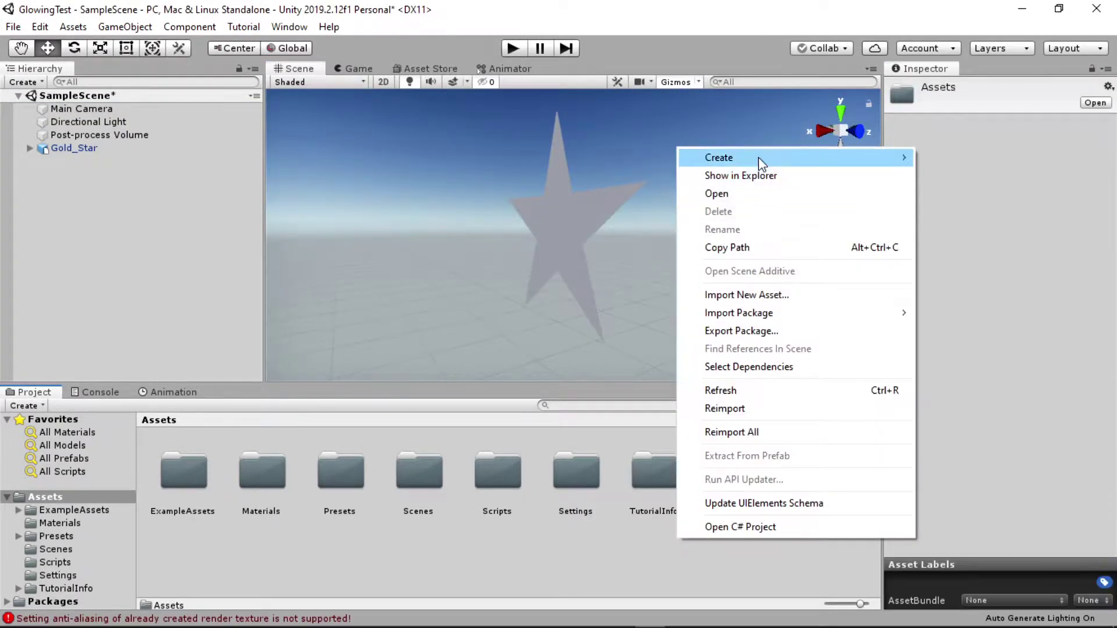
mouse_move(759, 160)
left_click(954, 321)
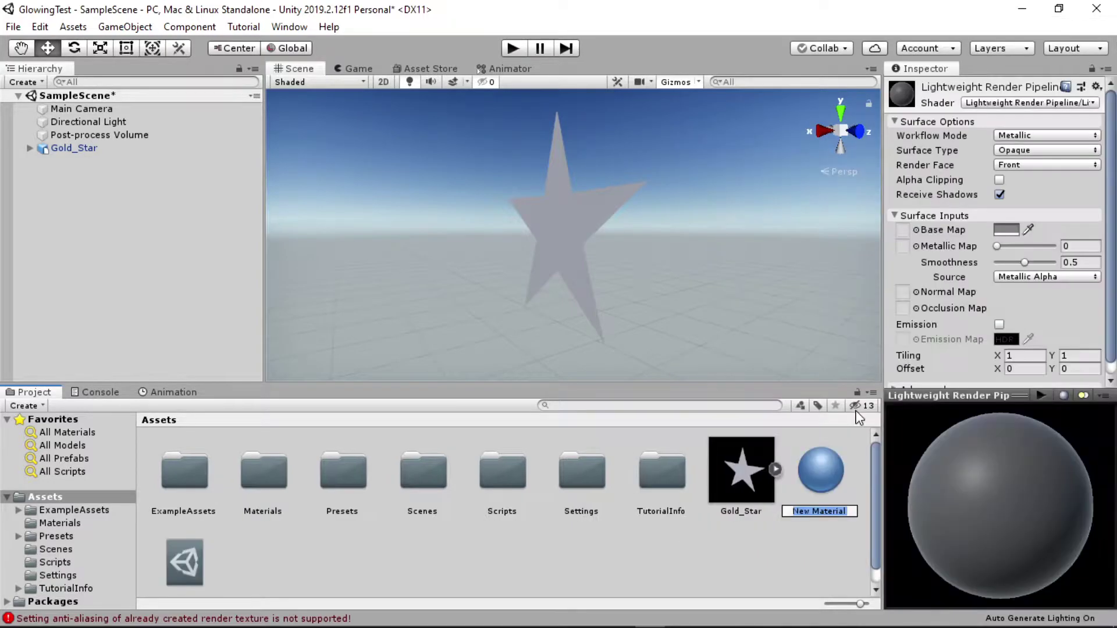
key("Return")
Apply New Material to the Star001 child mesh of Gold_Star
left_click_drag(825, 459, 68, 147)
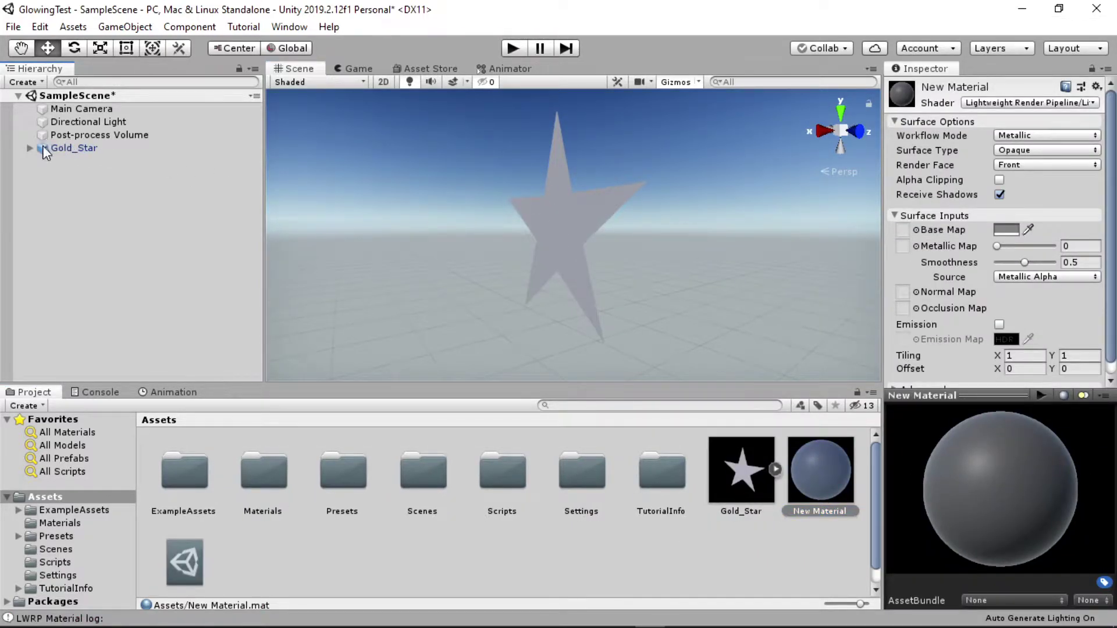
left_click_drag(69, 146, 35, 149)
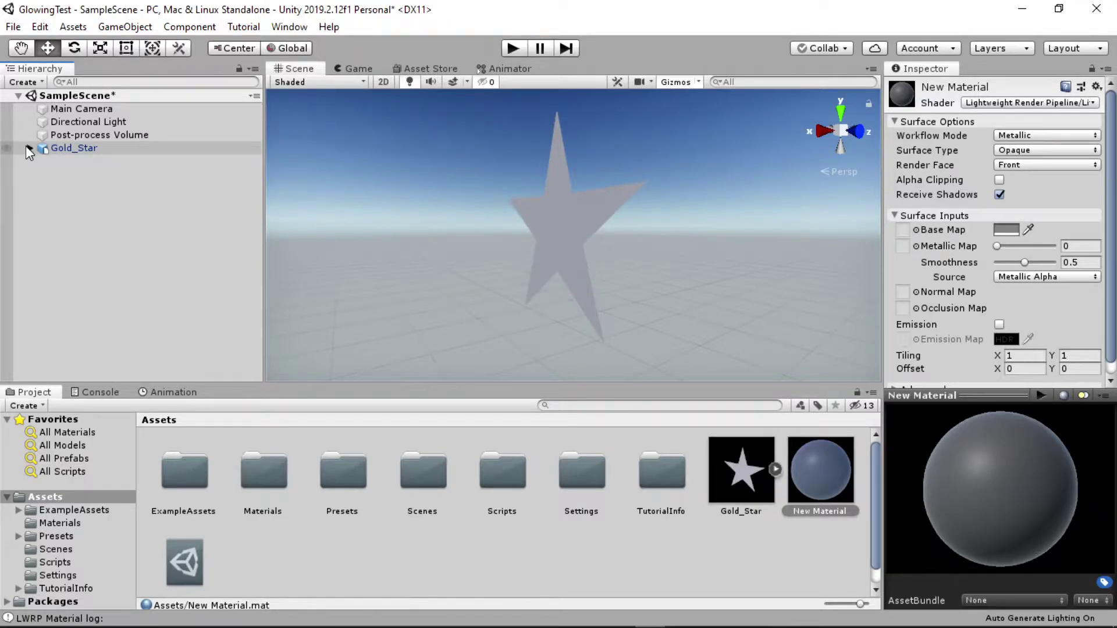
left_click(30, 147)
left_click(76, 161)
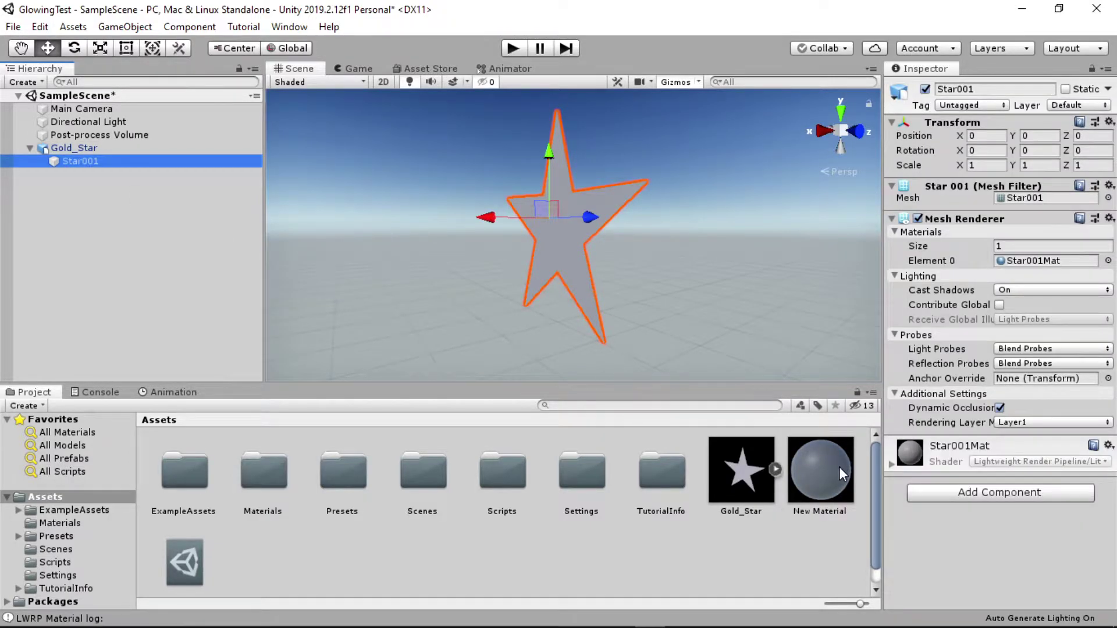
left_click_drag(839, 466, 74, 162)
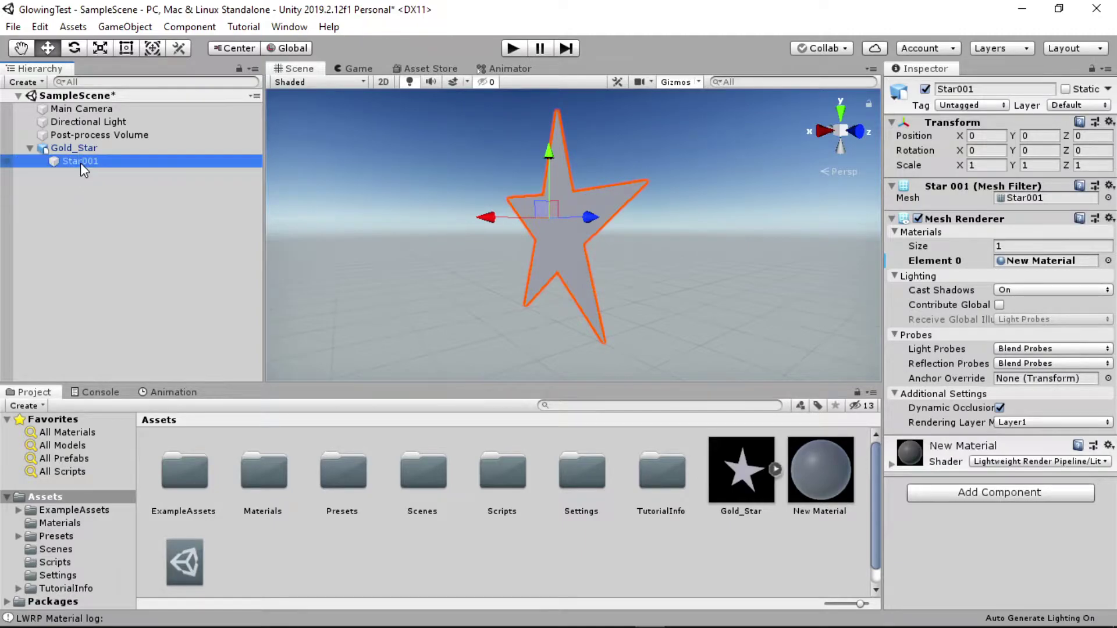
left_click(552, 558)
Create a PBR Graph asset named New Shader Graph and open it for editing
right_click(557, 571)
mouse_move(641, 175)
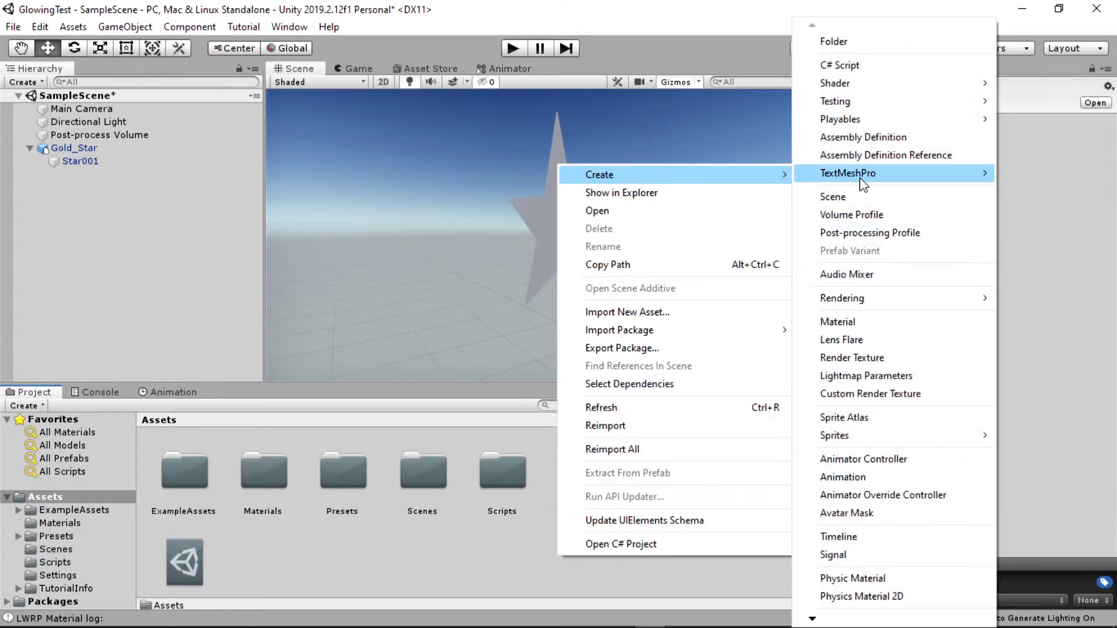
mouse_move(878, 82)
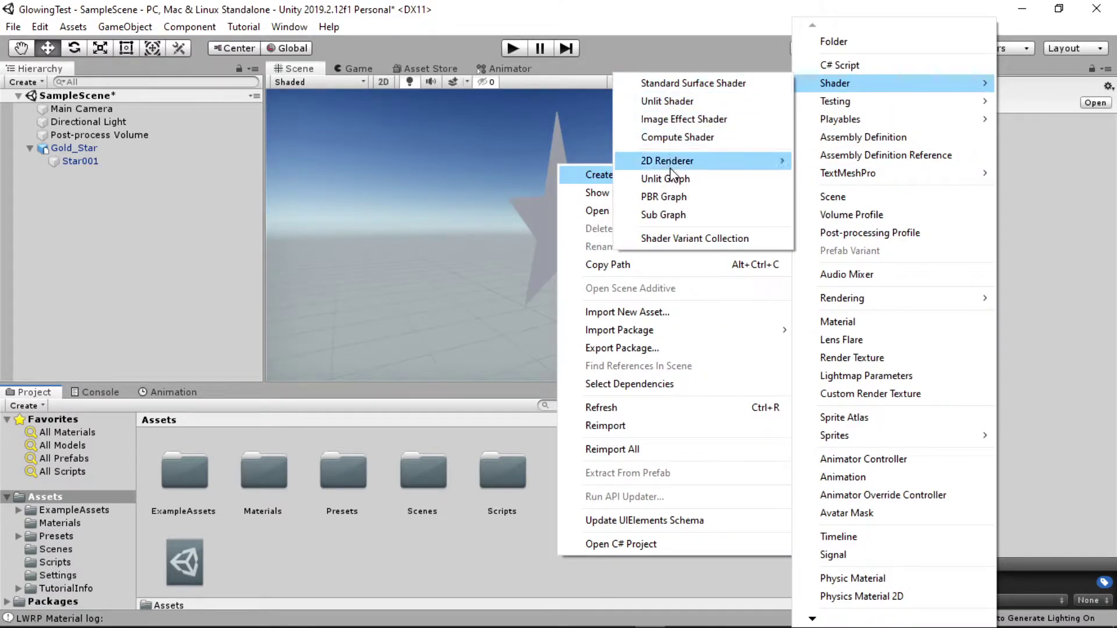
left_click(692, 203)
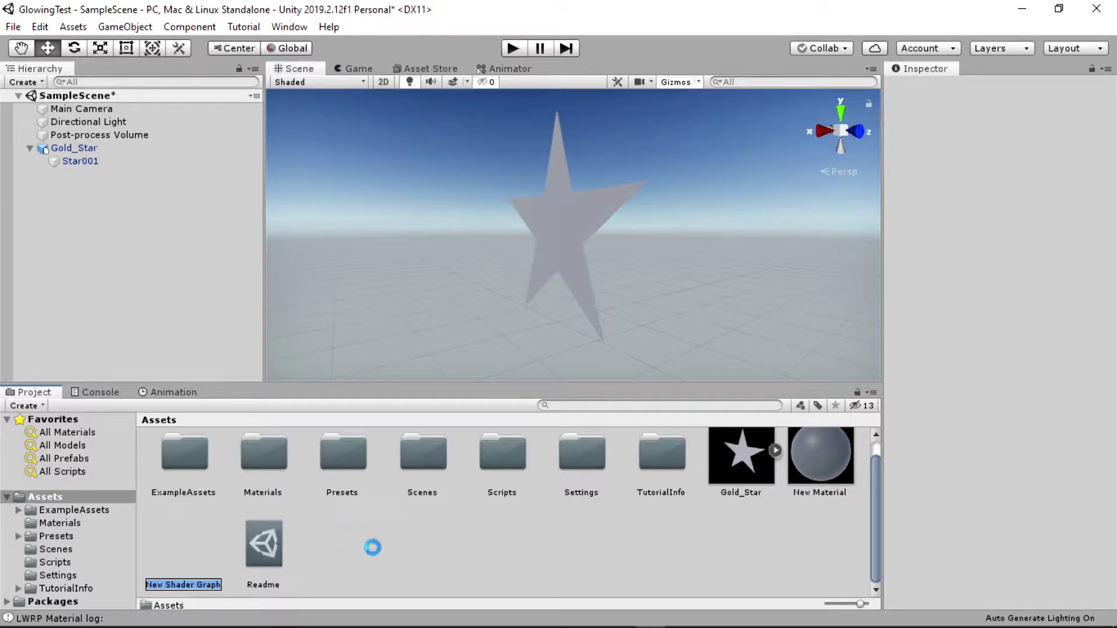
key("Return")
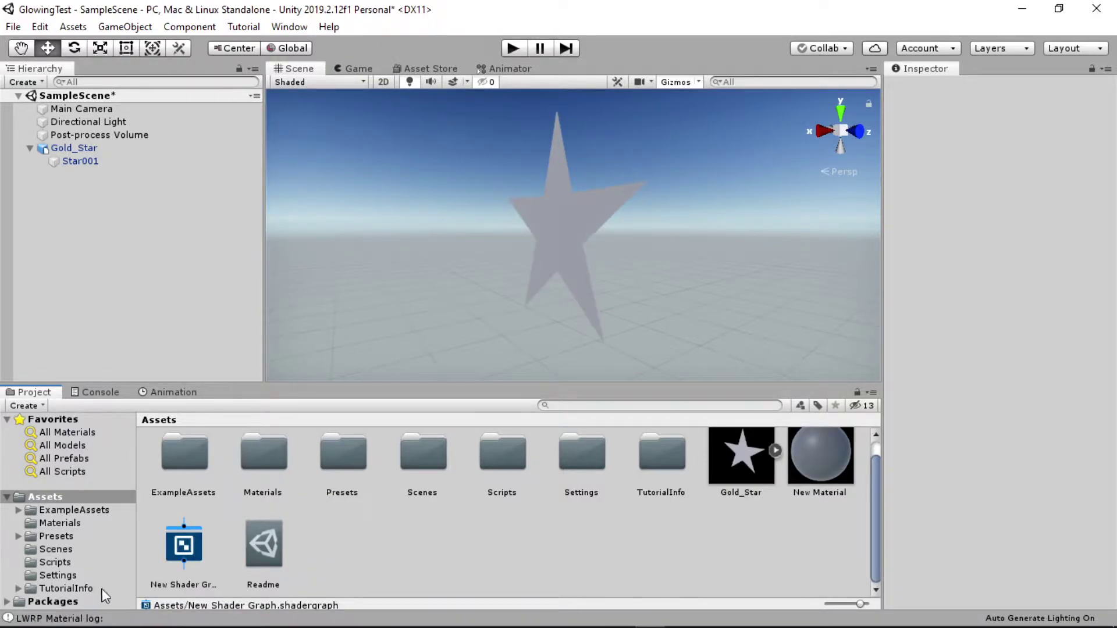
left_click(183, 543)
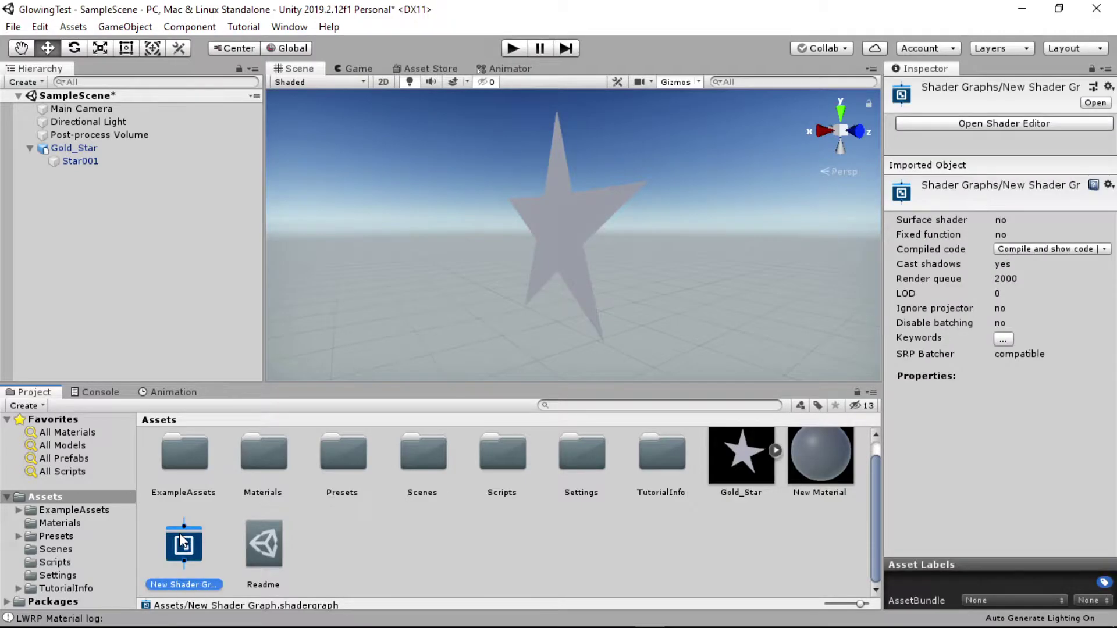
double_click(183, 542)
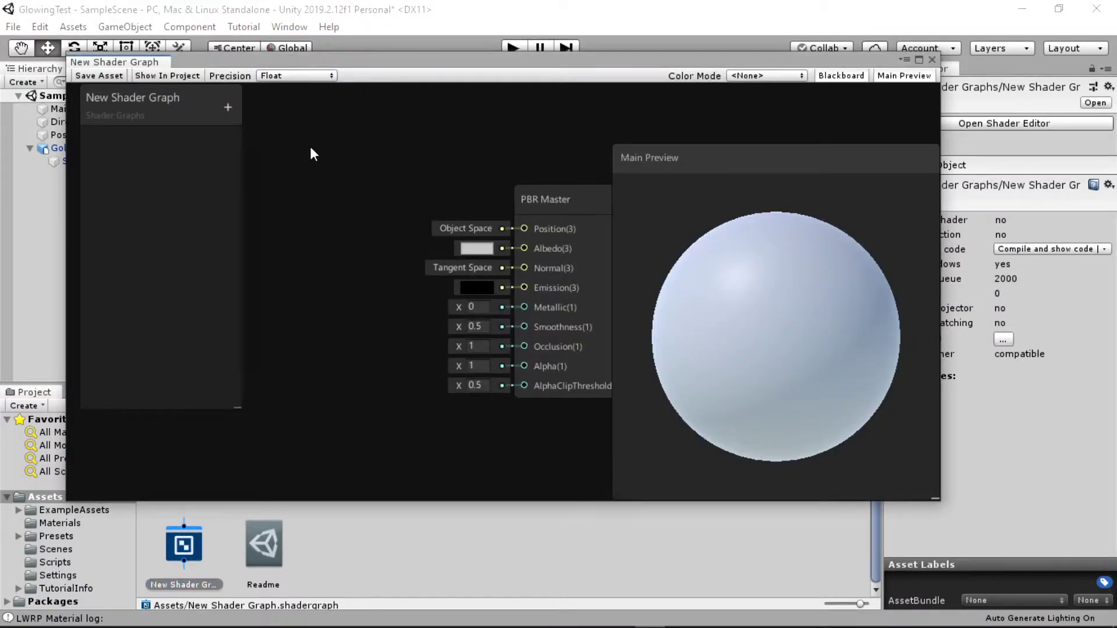
Hide the main preview and add a Color node found by searching 'col'
scroll(386, 182, "down", 2)
scroll(399, 177, "down", 3)
left_click(893, 76)
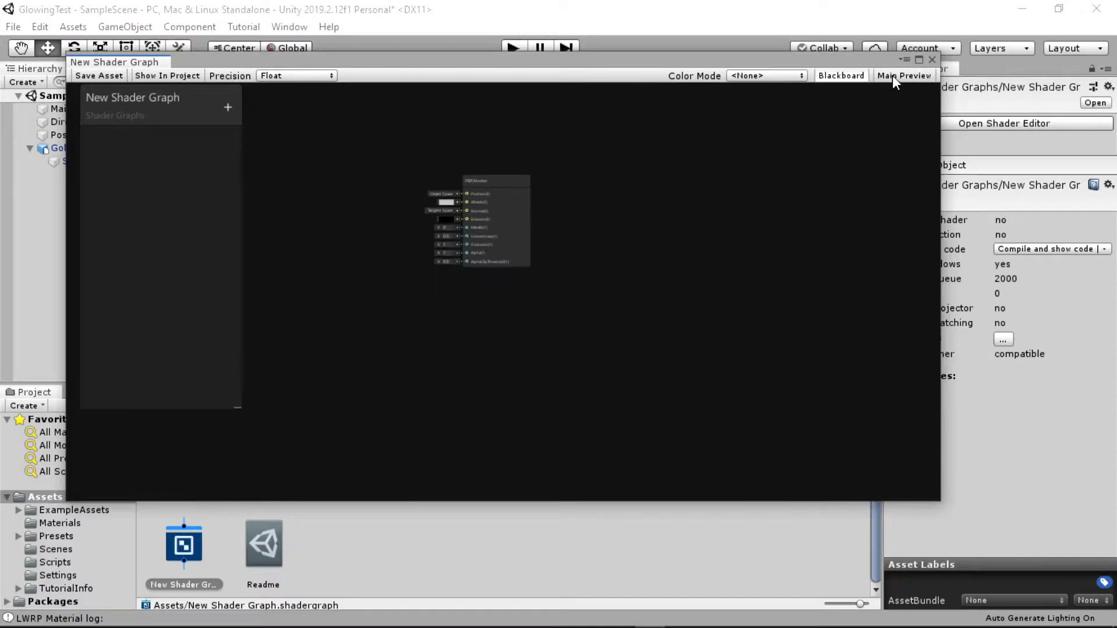
middle_click_drag(544, 197, 939, 230)
scroll(695, 214, "up", 2)
scroll(624, 223, "up", 1)
right_click(496, 254)
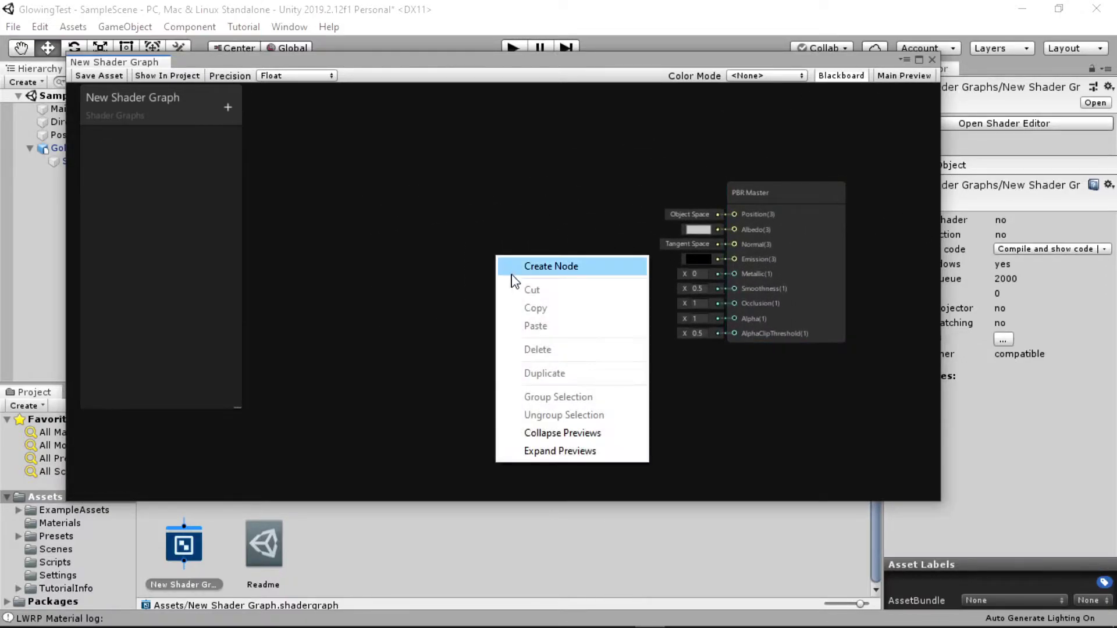
left_click(528, 267)
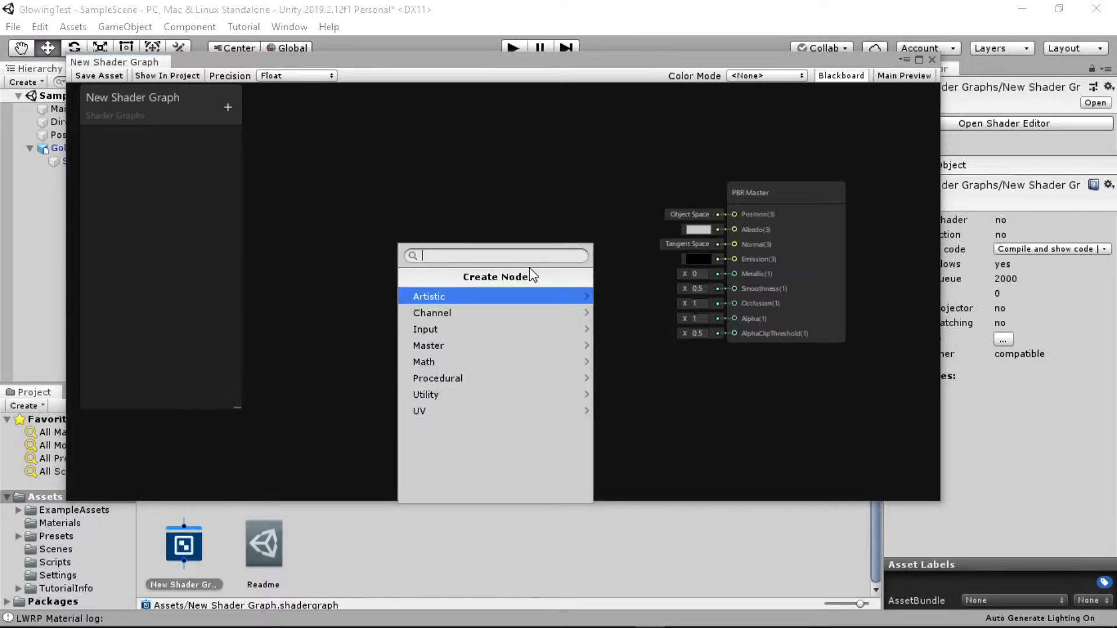
type("col")
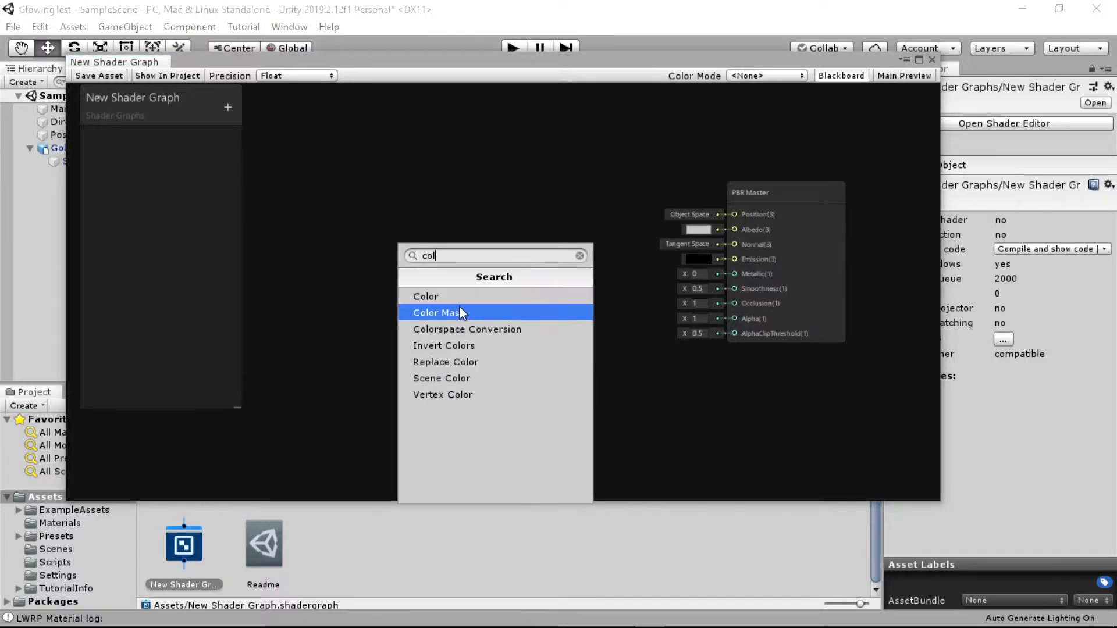
left_click(452, 300)
Make the Color node red, switch it to HDR mode and set intensity 2.8
left_click(525, 328)
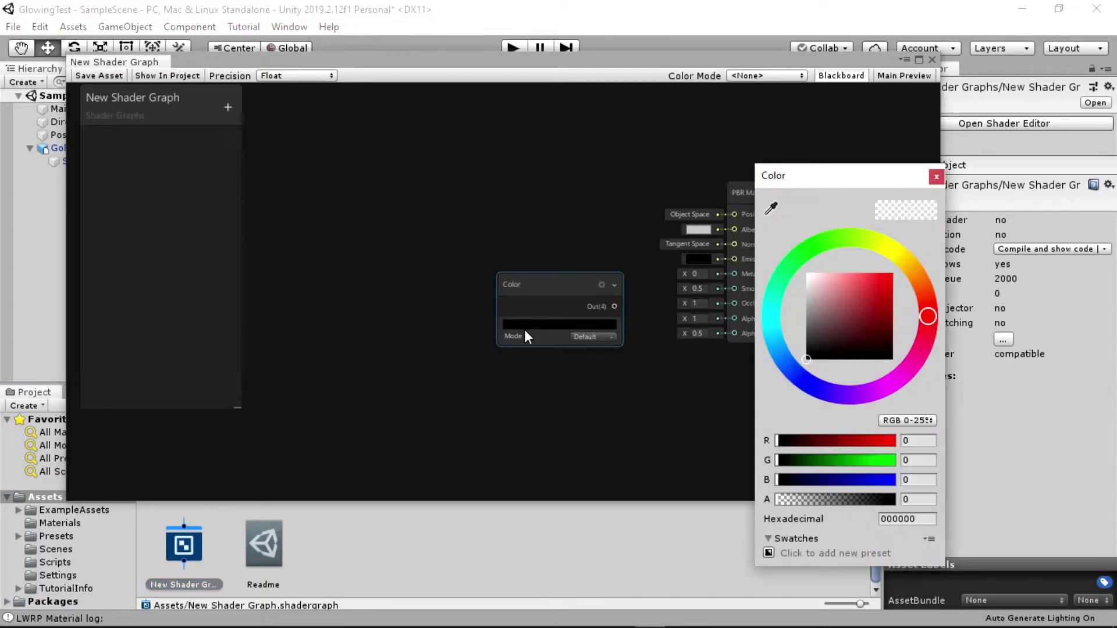
left_click_drag(867, 311, 919, 267)
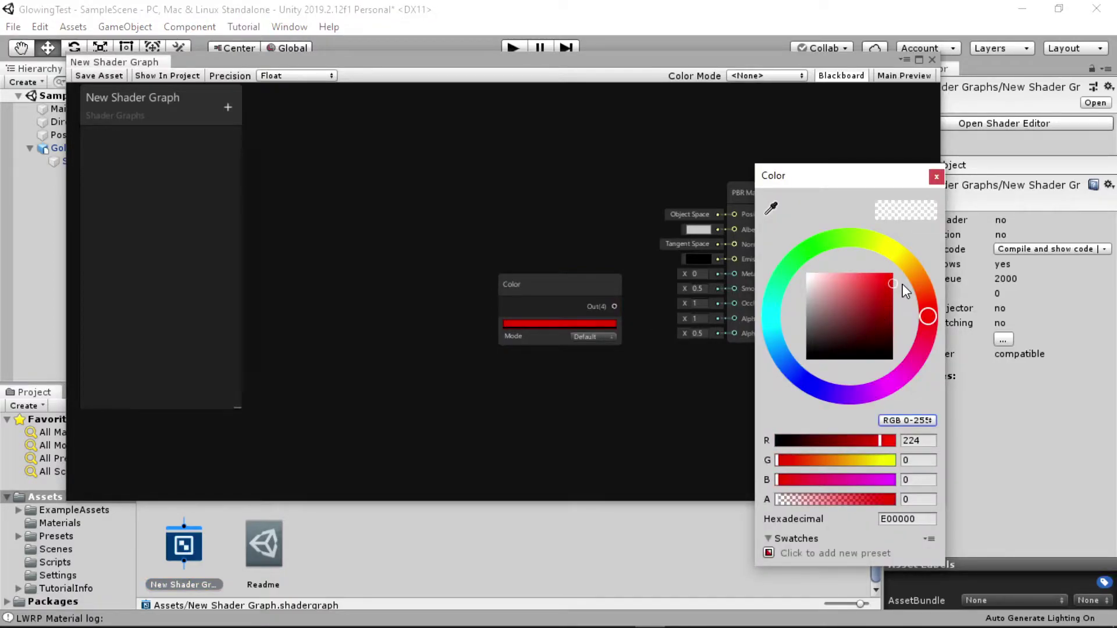
left_click(935, 178)
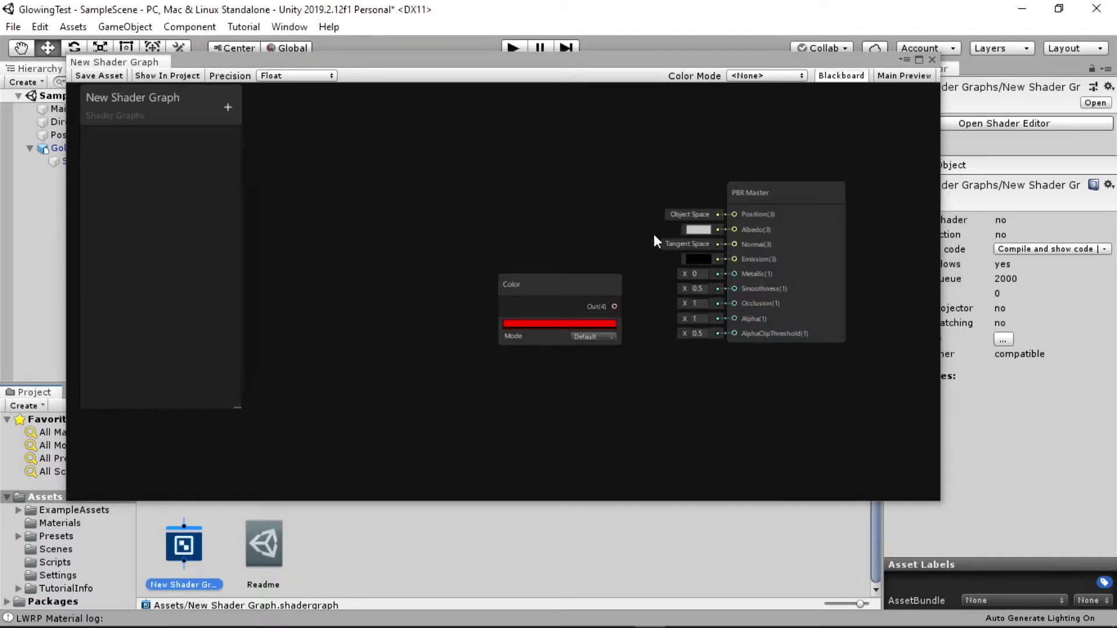
left_click(587, 335)
left_click(605, 370)
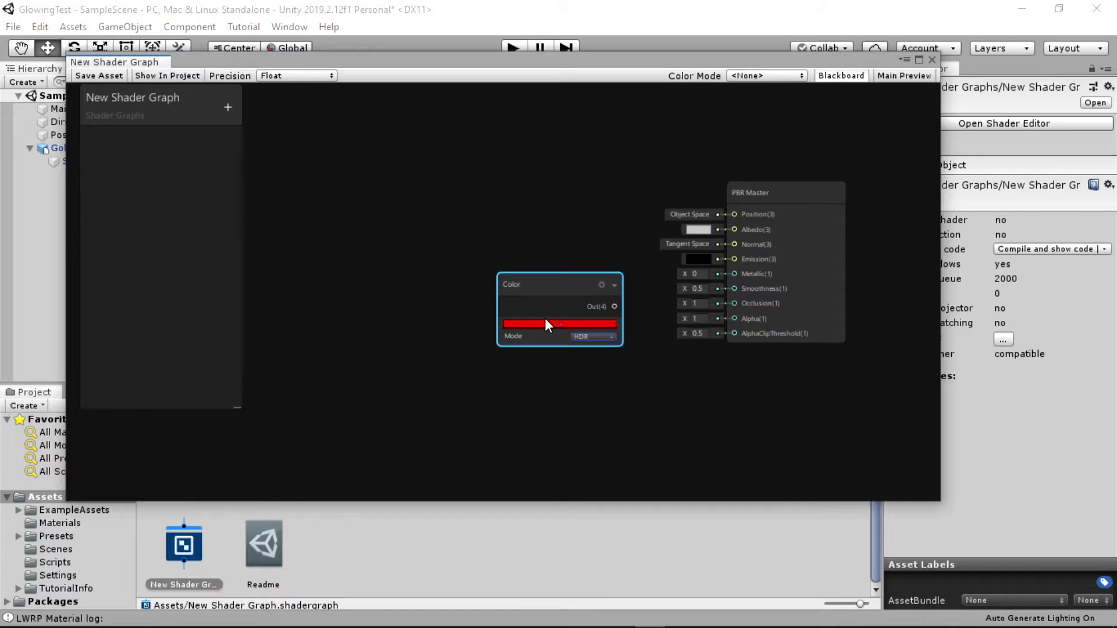
left_click(547, 324)
left_click_drag(848, 525, 867, 526)
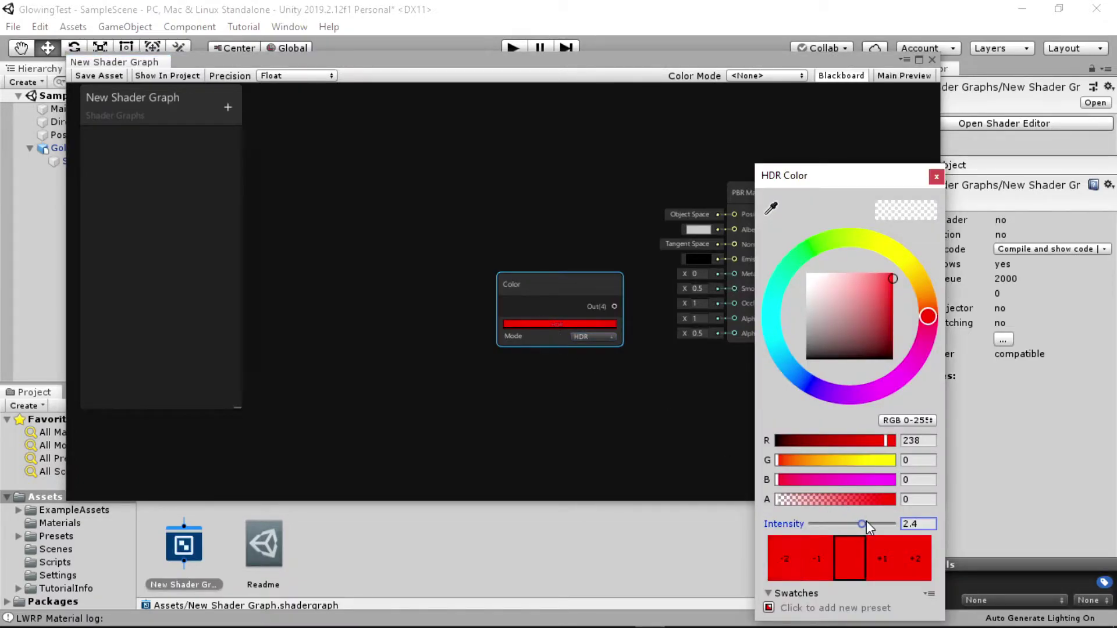
left_click(936, 177)
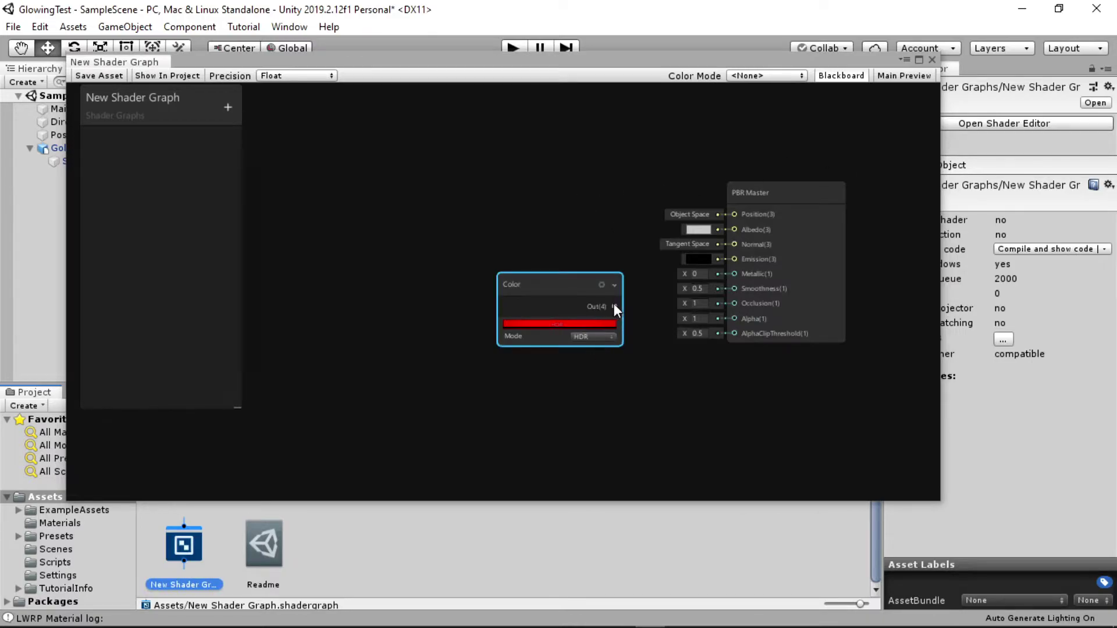
Wire the red Color output into PBR Master's Albedo and add another Color node
left_click_drag(614, 307, 730, 230)
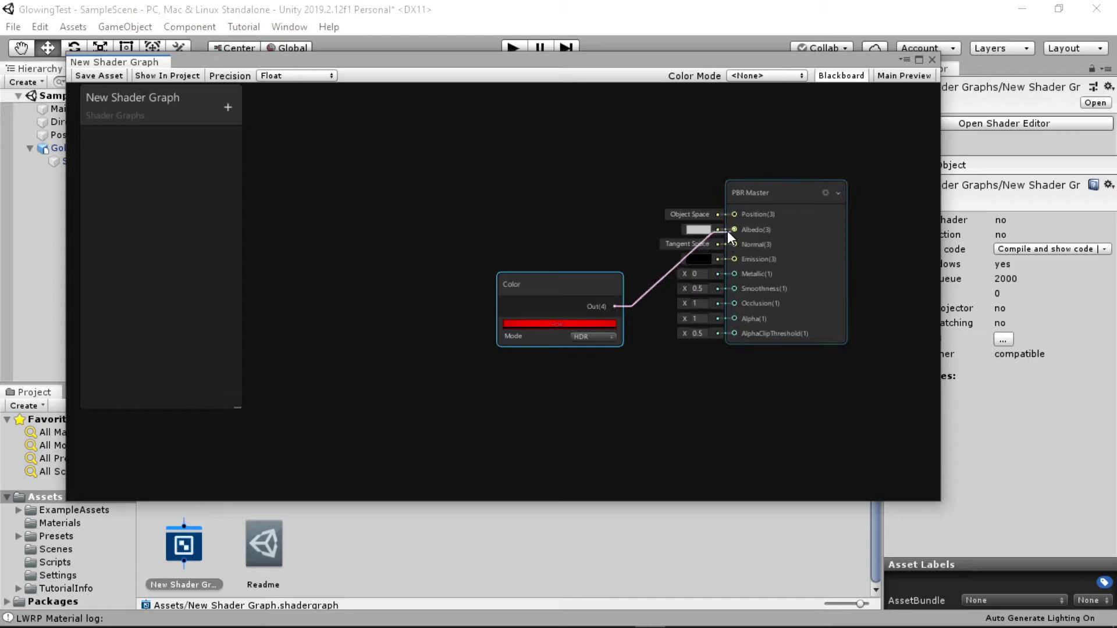
scroll(591, 223, "down", 1)
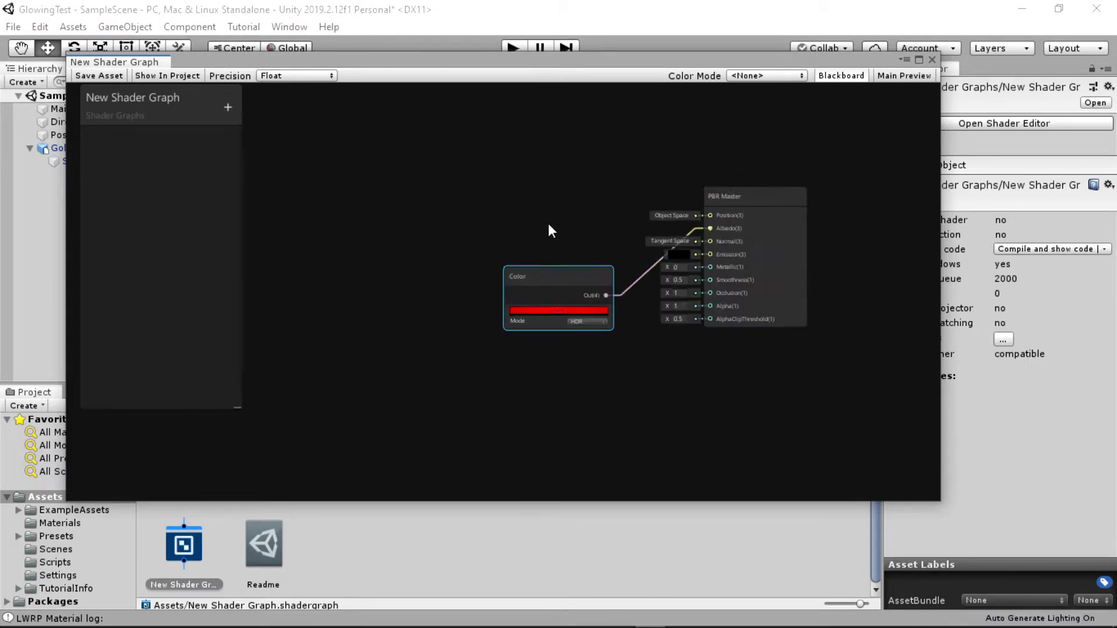
middle_click_drag(542, 227, 532, 279)
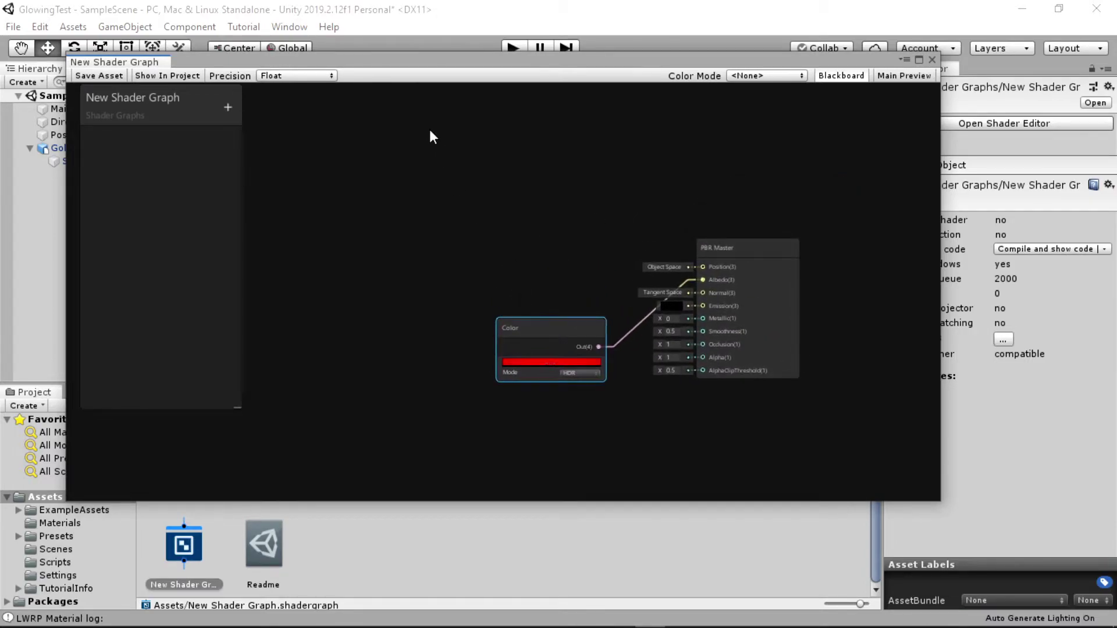
right_click(493, 193)
left_click(574, 205)
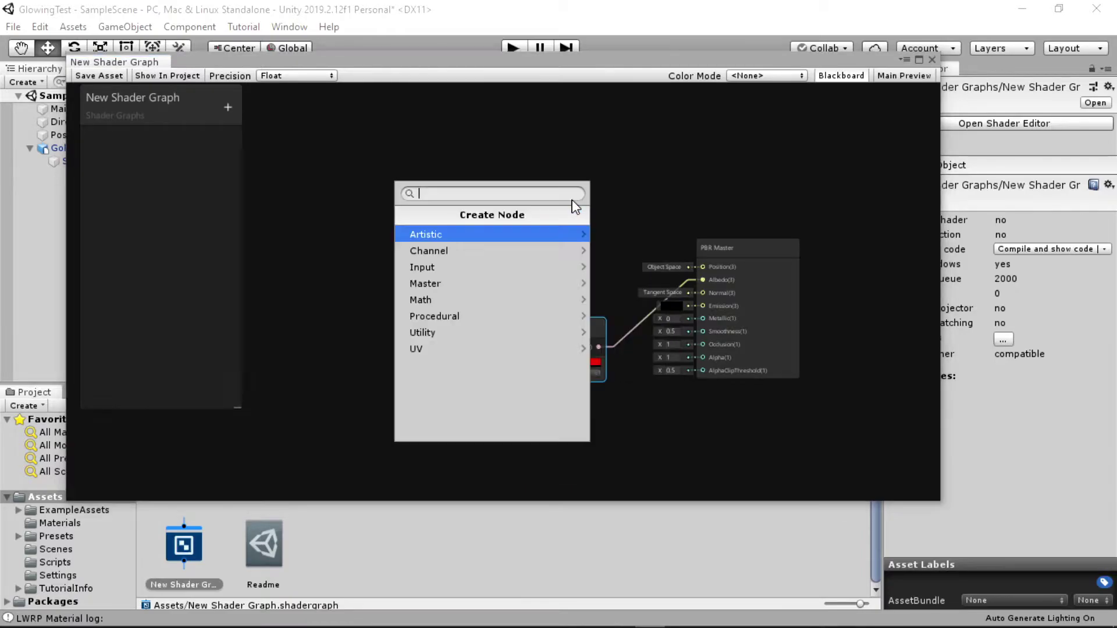
type("colo")
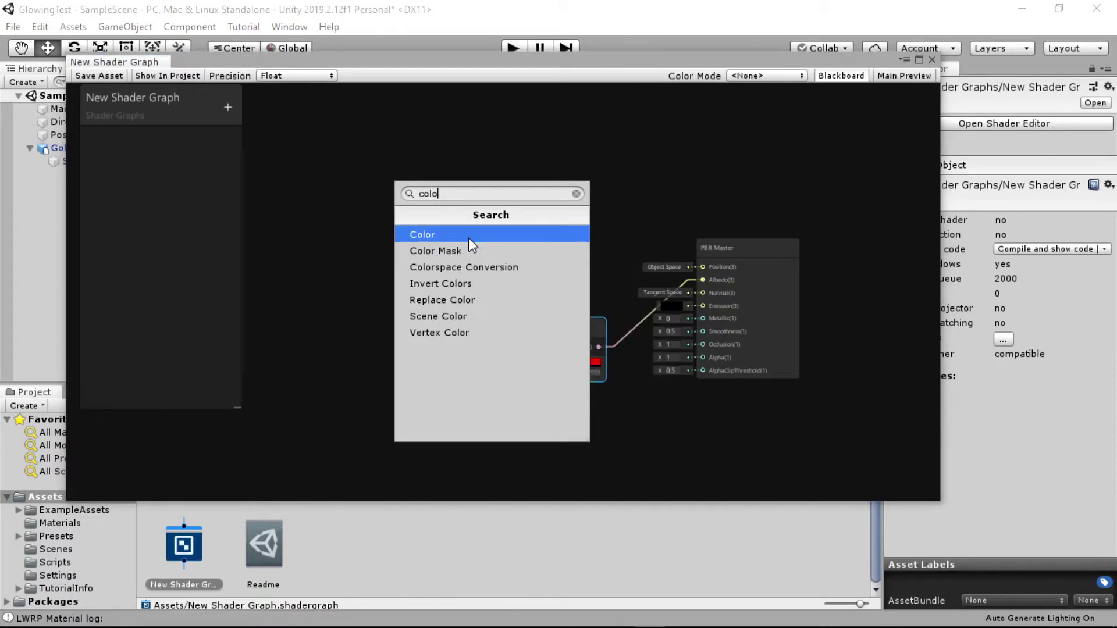
left_click(465, 235)
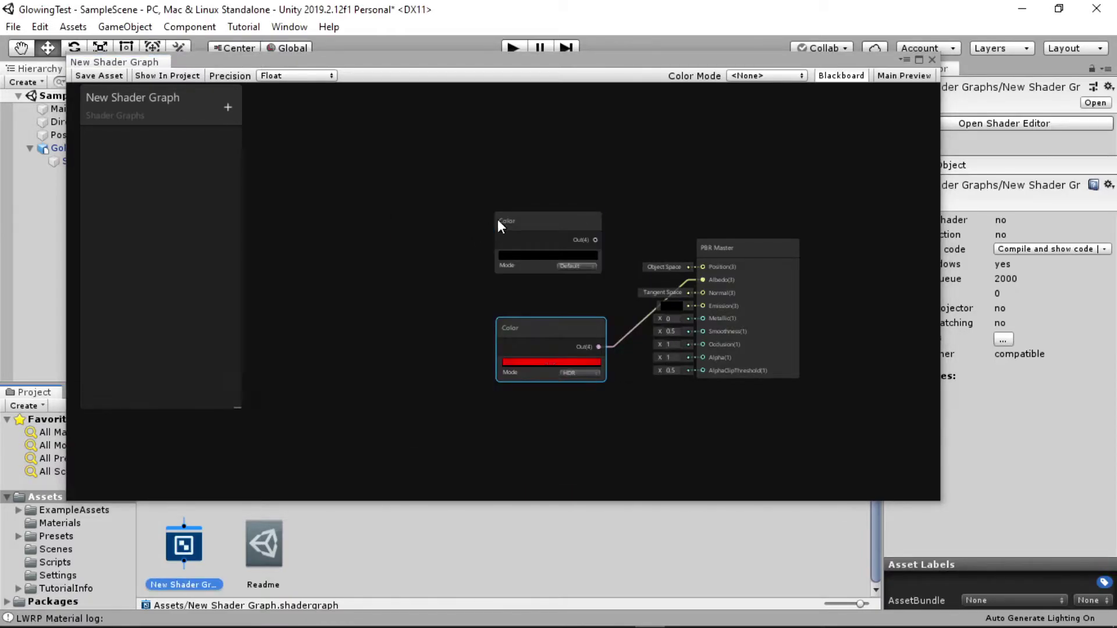
Set the new Color node to golden yellow in HDR mode with intensity 2.6
left_click(532, 258)
left_click(890, 255)
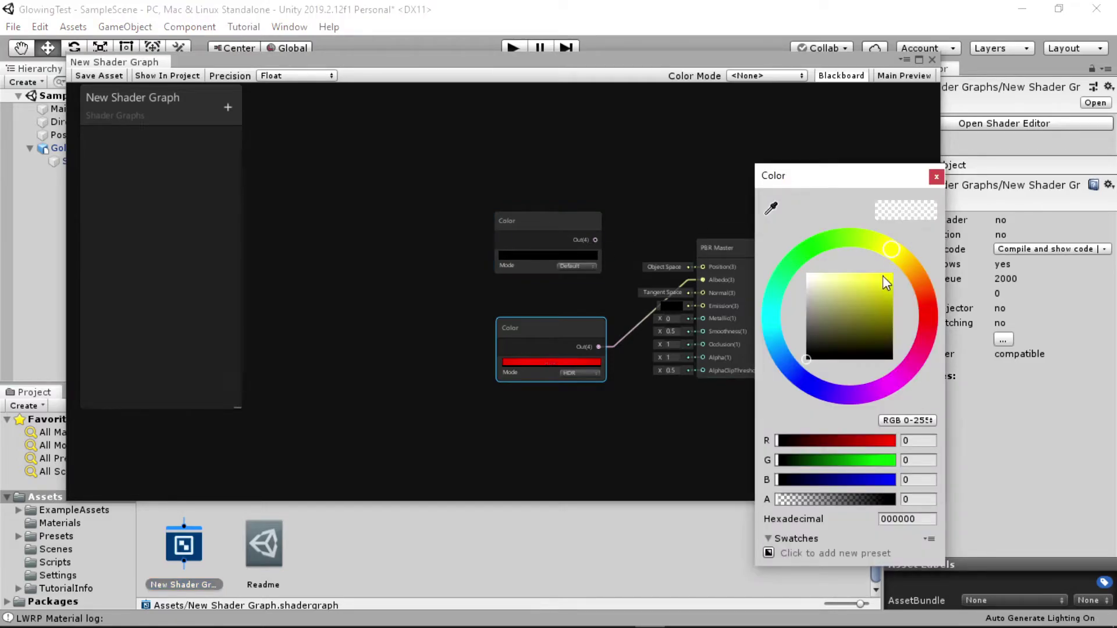
mouse_move(888, 265)
left_mouse_down()
mouse_move(902, 253)
mouse_move(893, 281)
left_mouse_up()
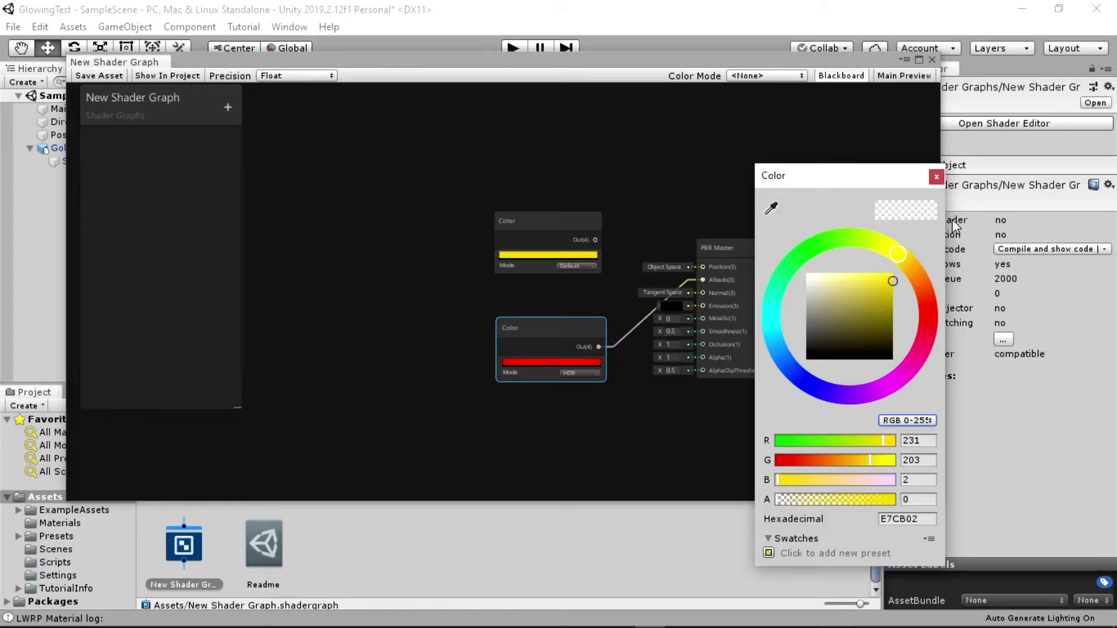
left_click(573, 266)
left_click(591, 299)
left_click(518, 255)
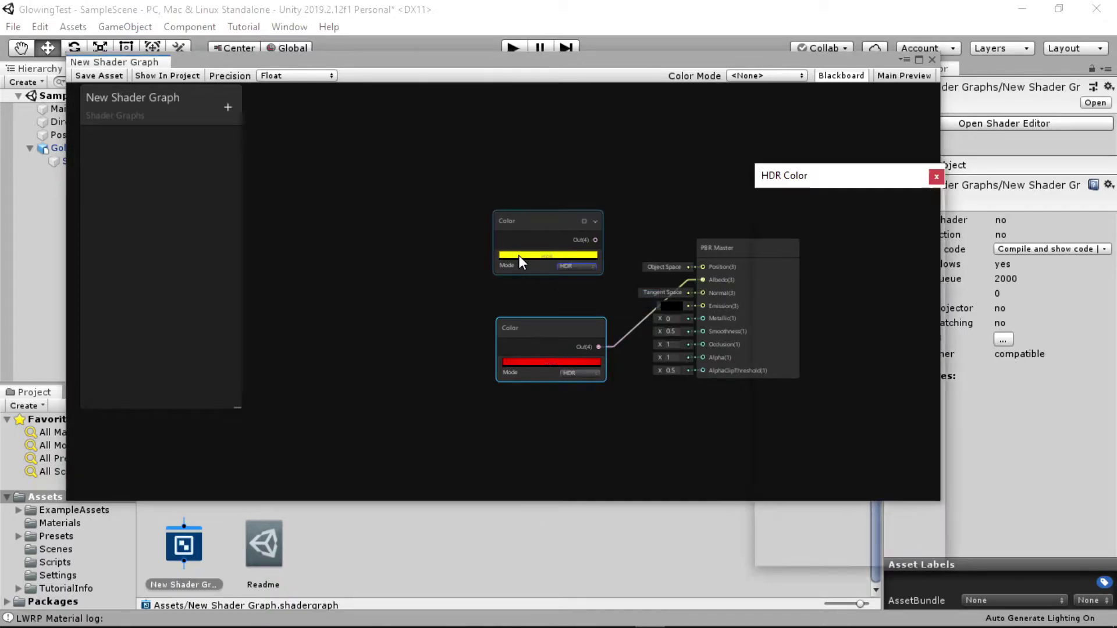
left_click_drag(859, 531, 865, 531)
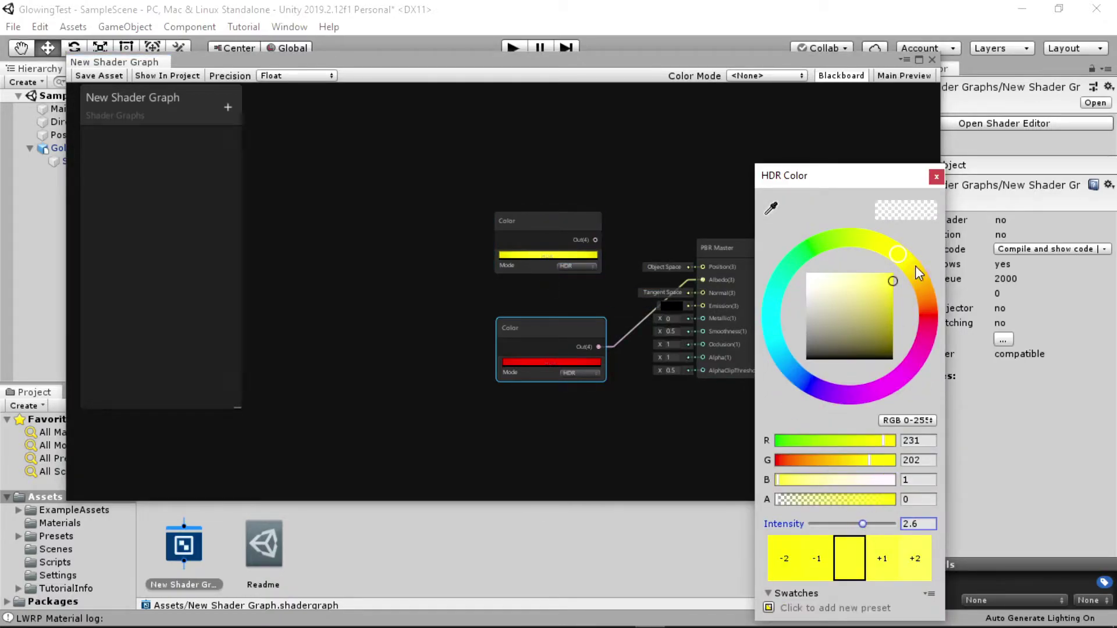
left_click(936, 176)
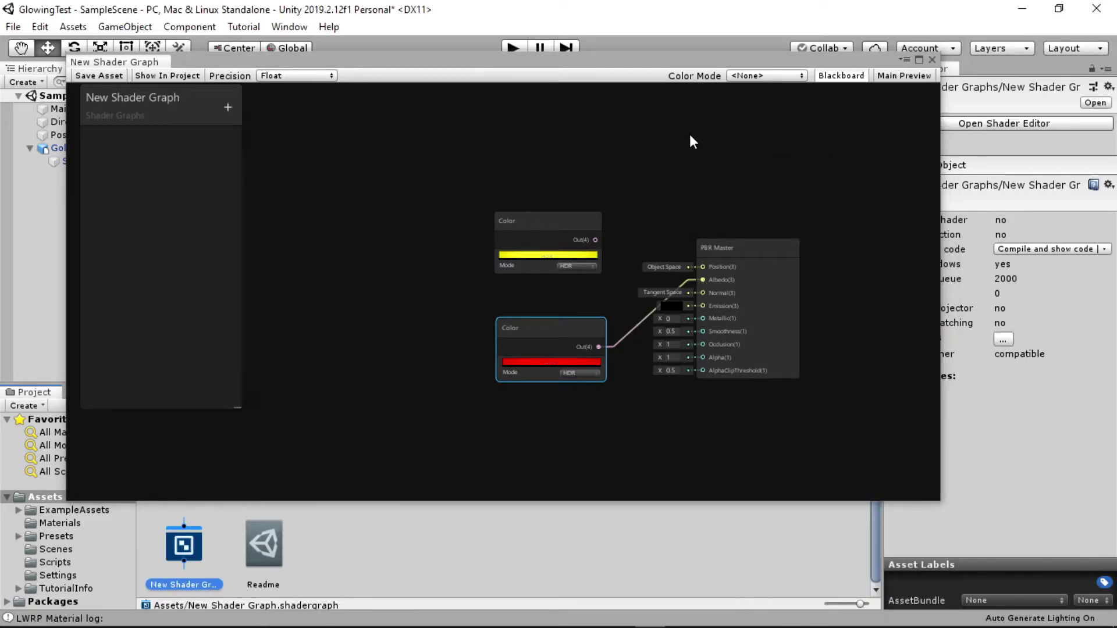
Move the yellow node aside and add a Fresnel Effect node by searching 'eff'
left_click_drag(546, 218, 348, 149)
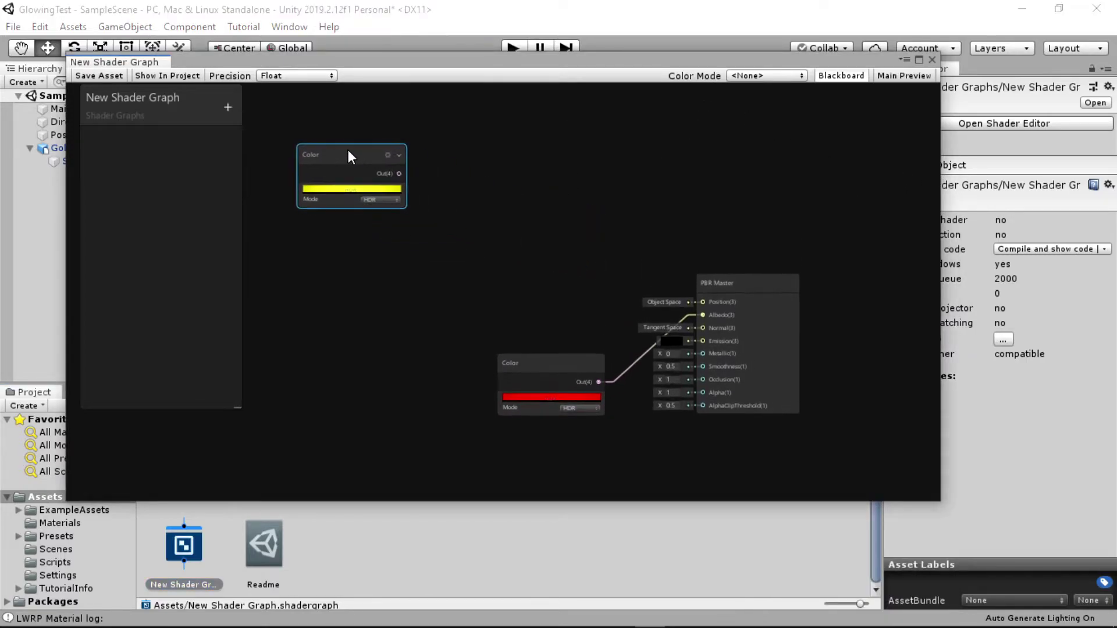
right_click(519, 190)
left_click(582, 201)
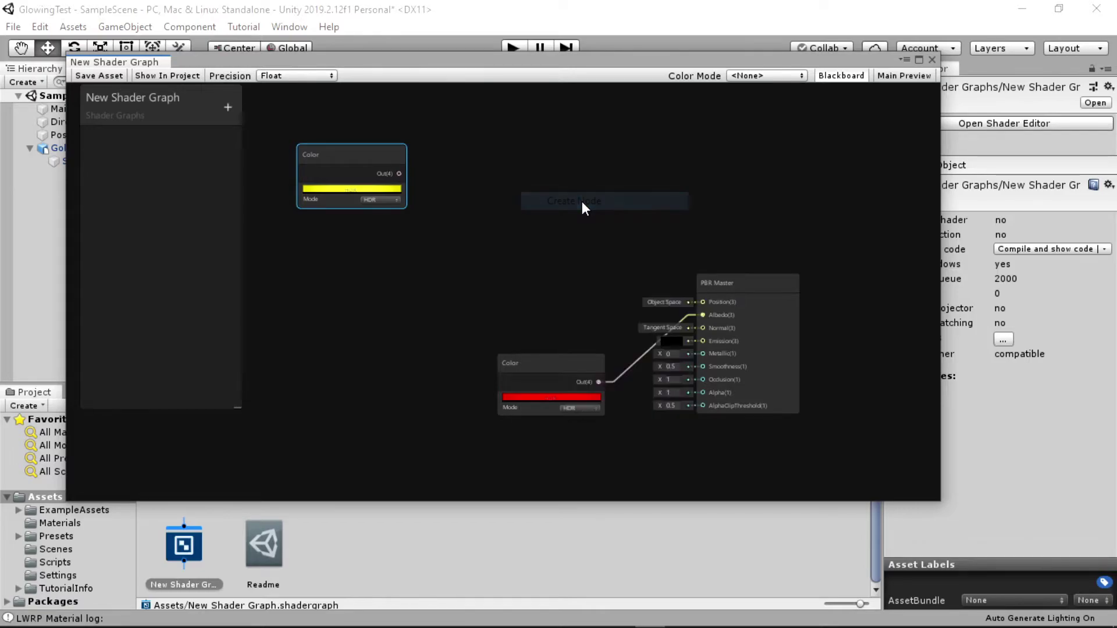
type("eff")
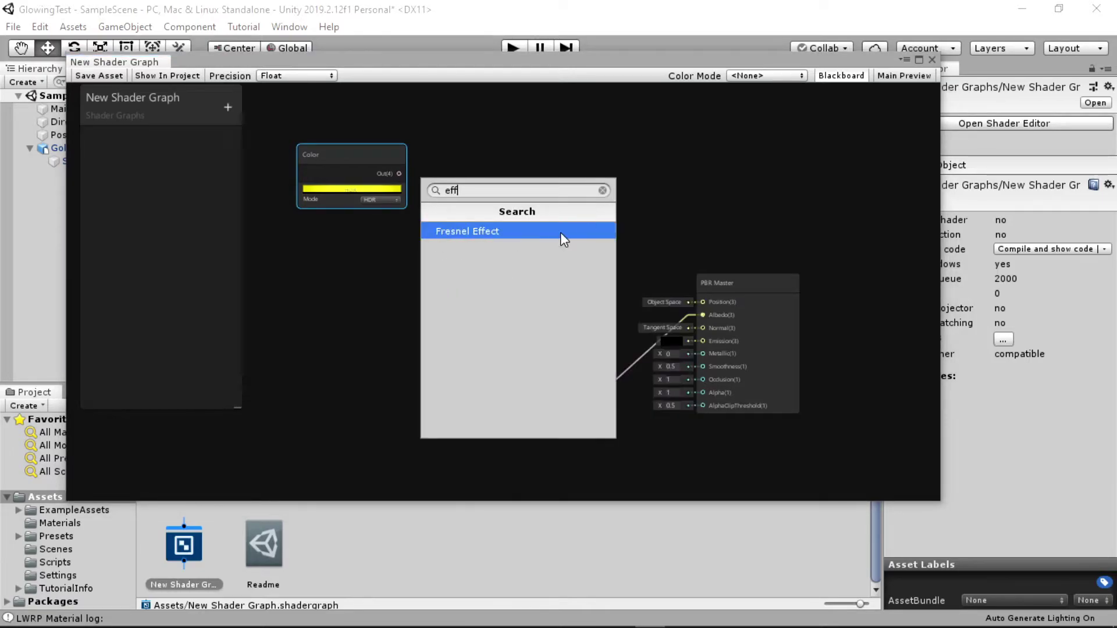
left_click(498, 233)
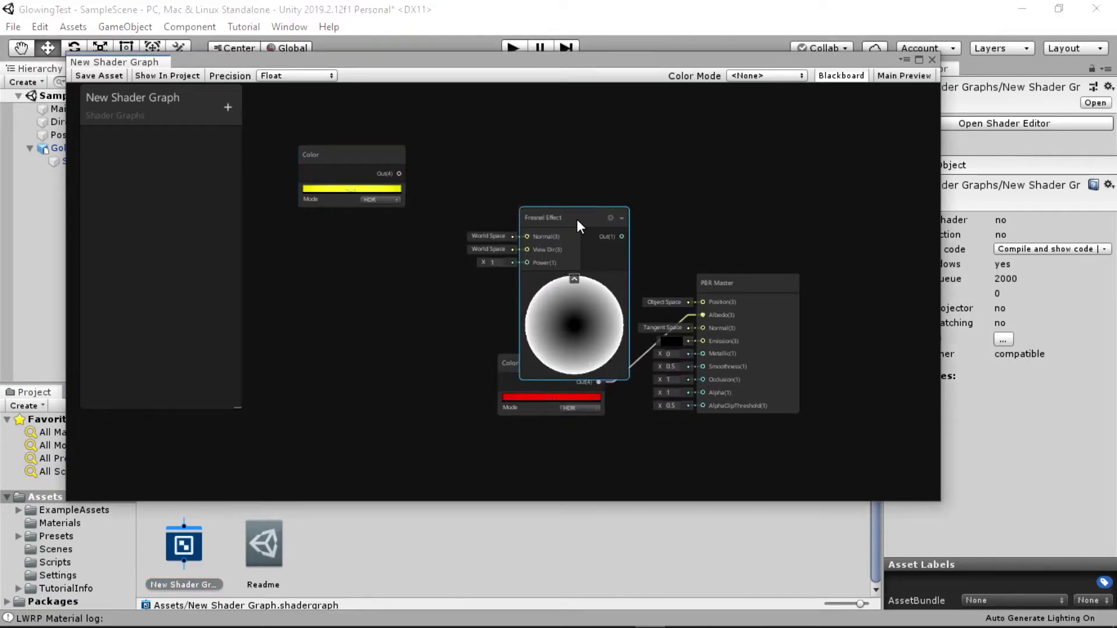
mouse_move(577, 218)
left_mouse_down()
mouse_move(551, 155)
mouse_move(538, 184)
mouse_move(515, 166)
left_mouse_up()
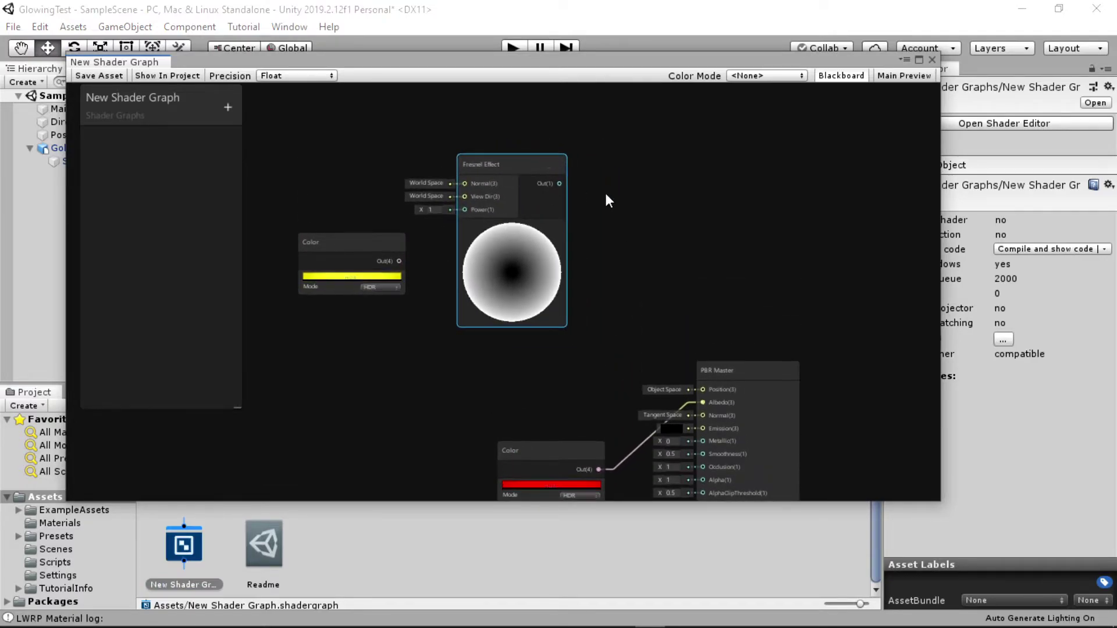
Add a Multiply node with Fresnel into input B and the yellow colour into A
right_click(686, 211)
left_click(713, 223)
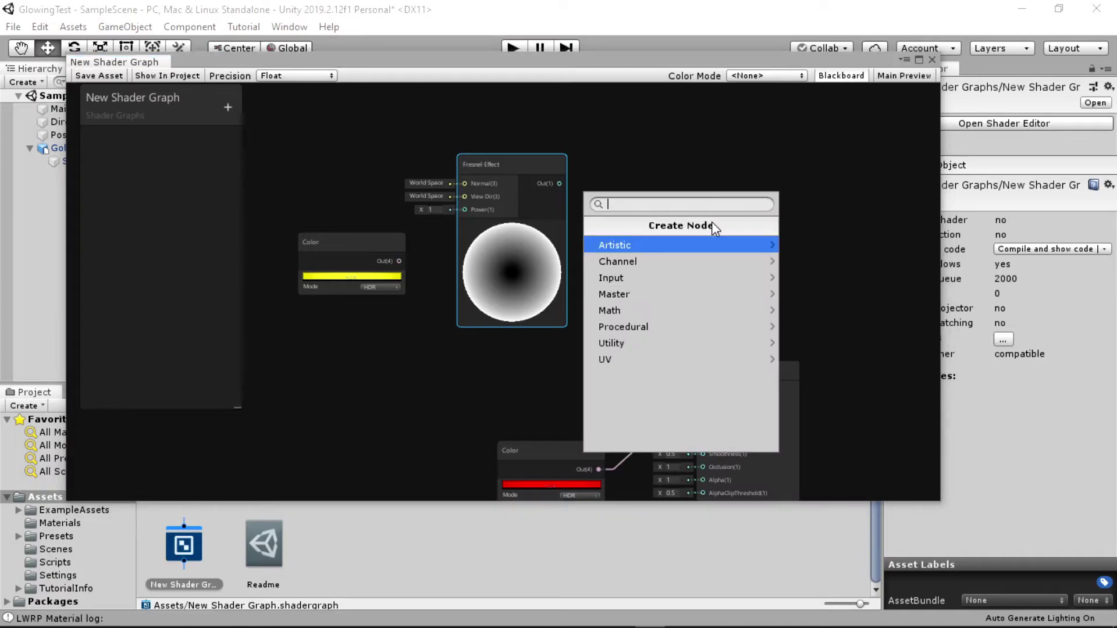
type("mu")
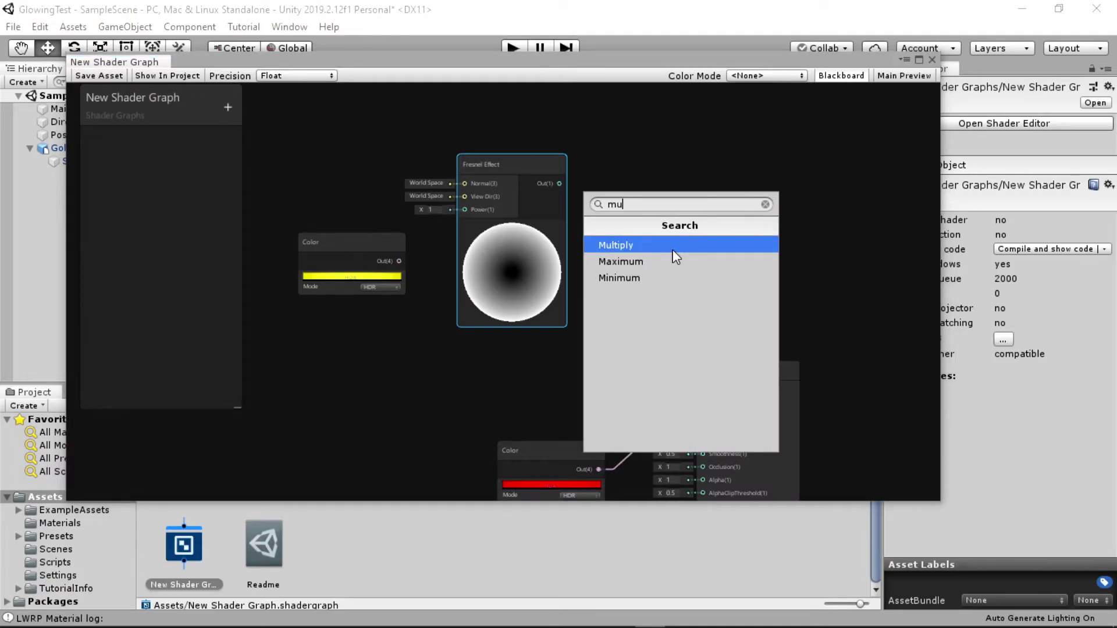
left_click(673, 249)
left_click_drag(713, 229, 693, 171)
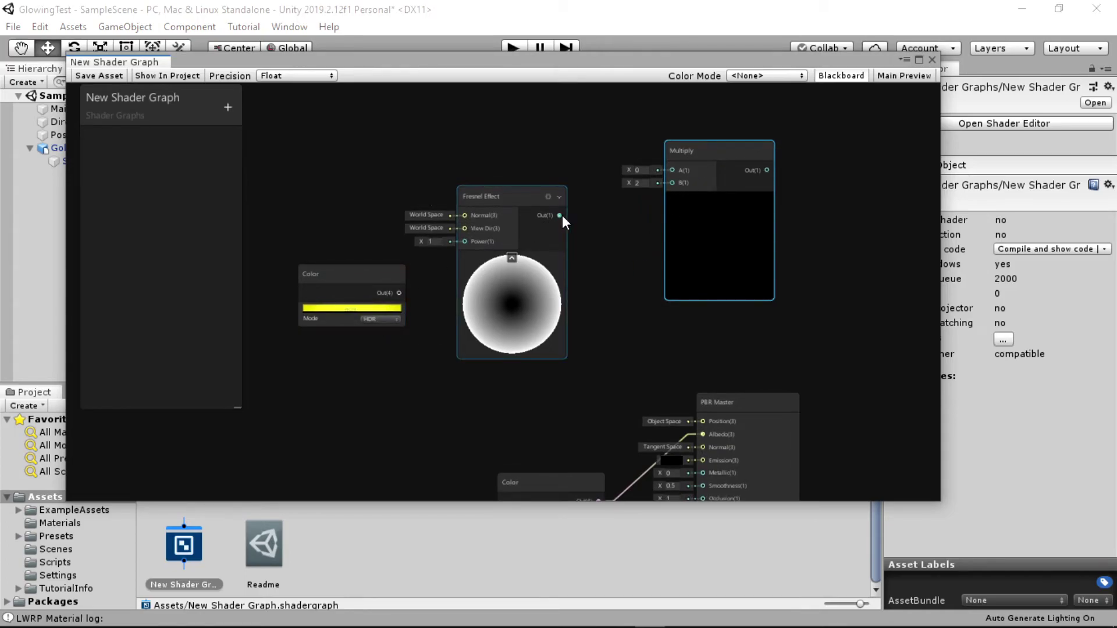
left_click_drag(560, 216, 669, 183)
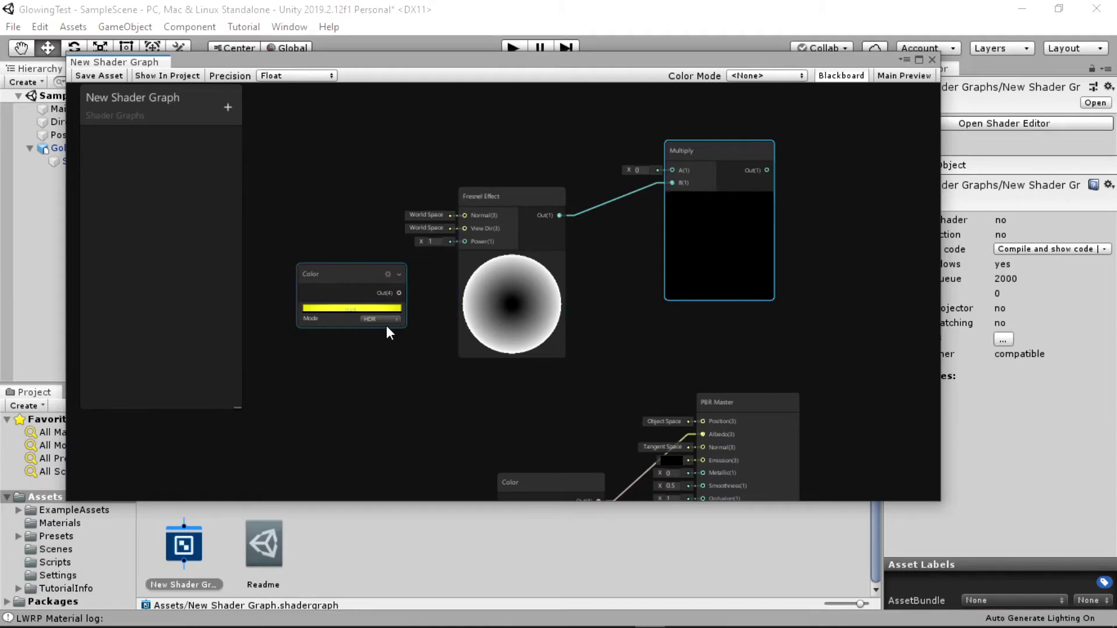
left_click_drag(400, 293, 667, 169)
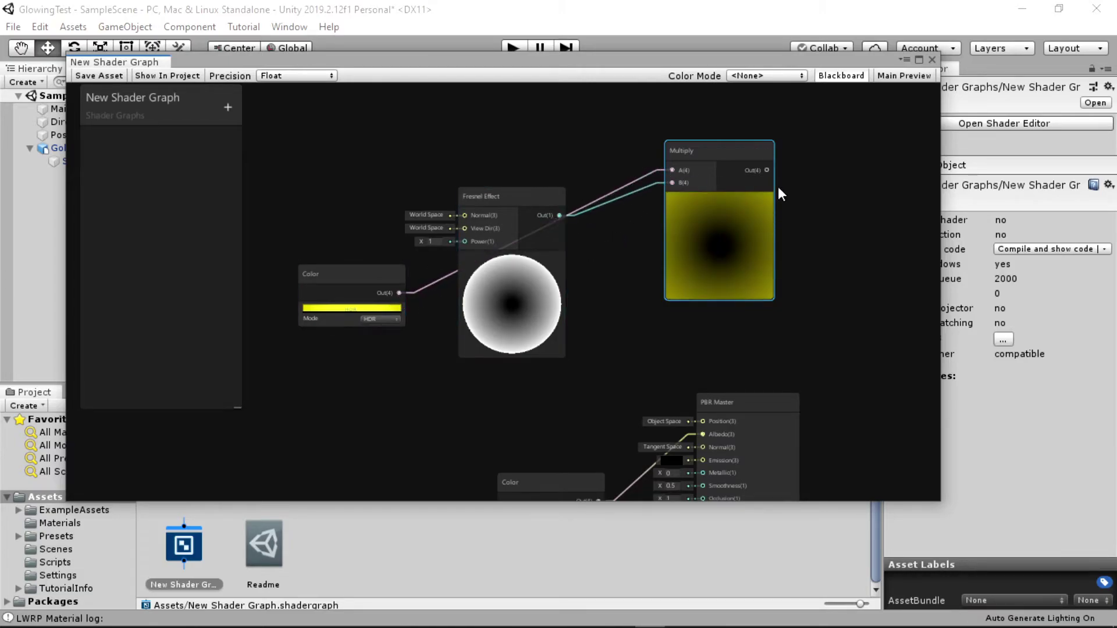
scroll(591, 244, "down", 1)
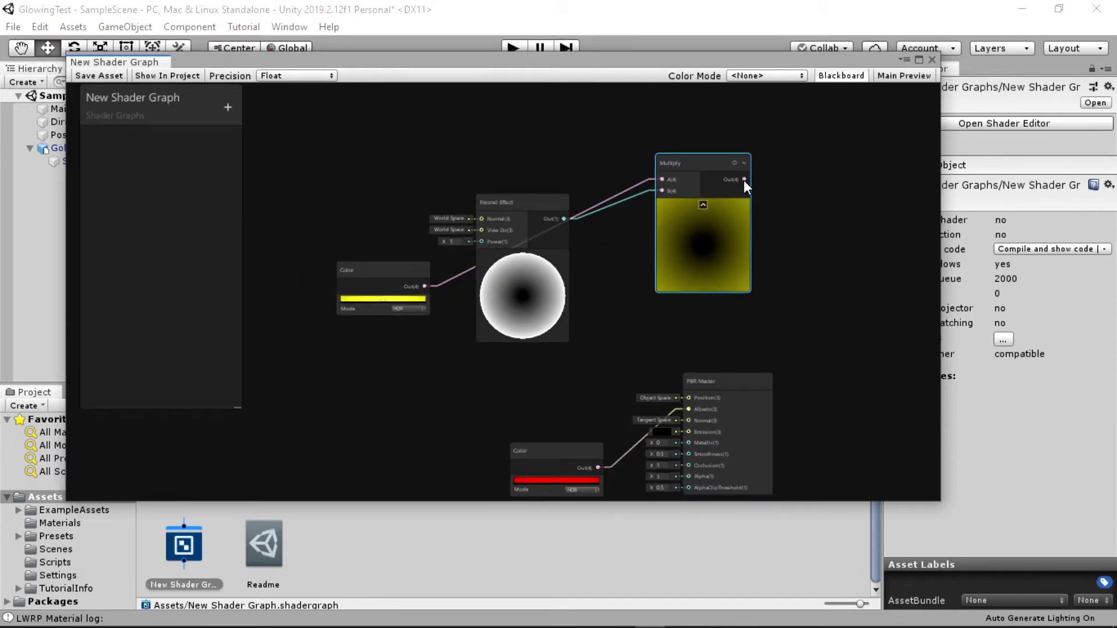
Link the Multiply output to PBR Master's Emission and turn the glow colour red
left_click_drag(743, 180, 631, 395)
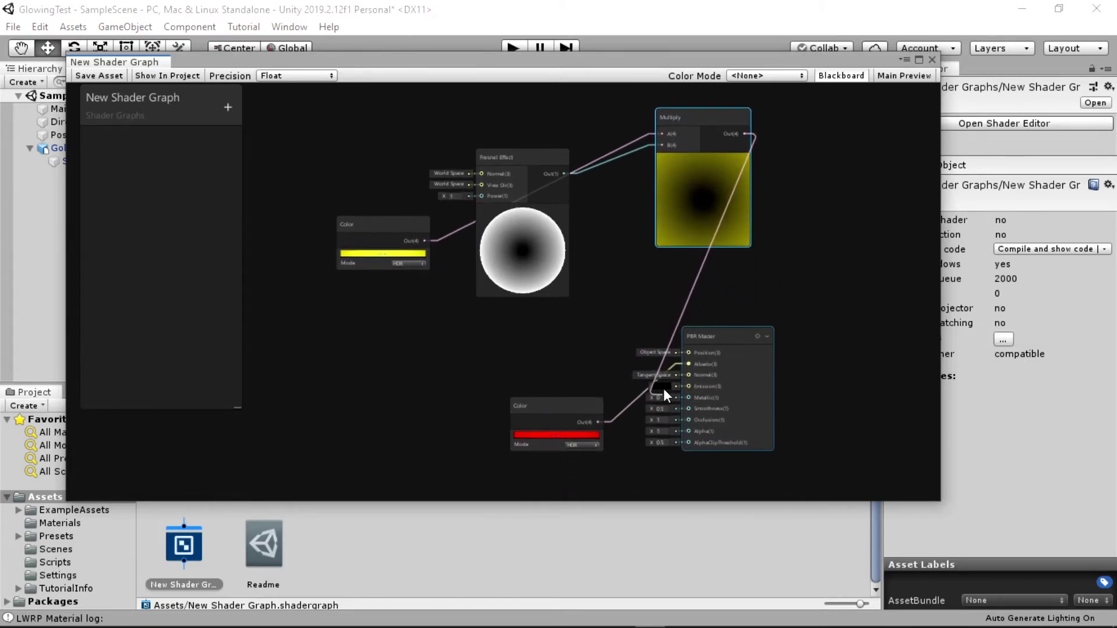
left_click_drag(631, 395, 683, 386)
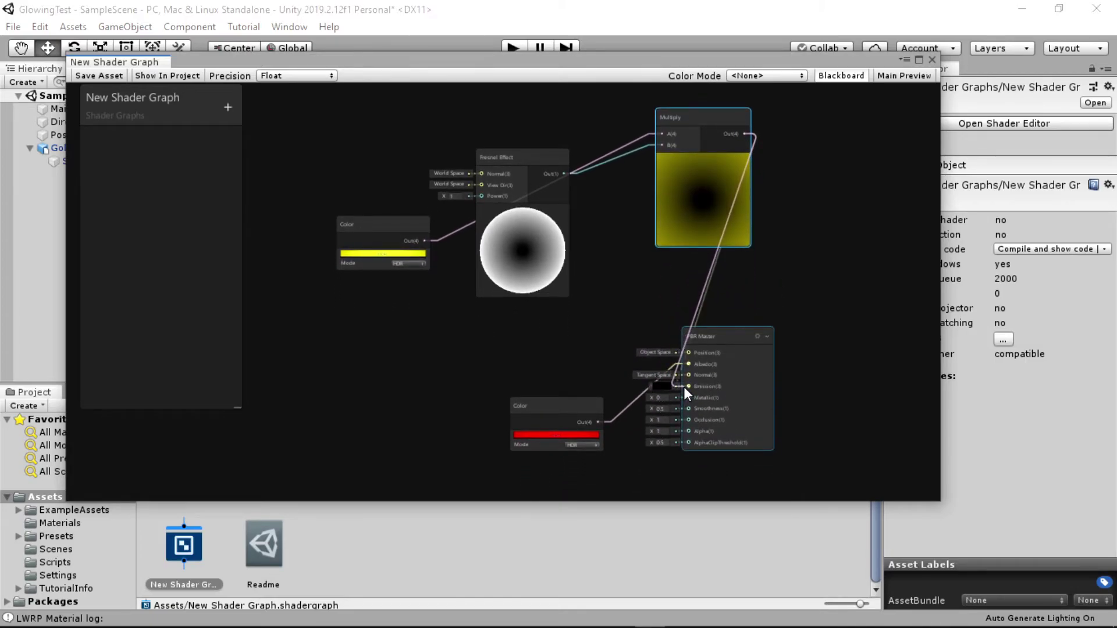
left_click(306, 267)
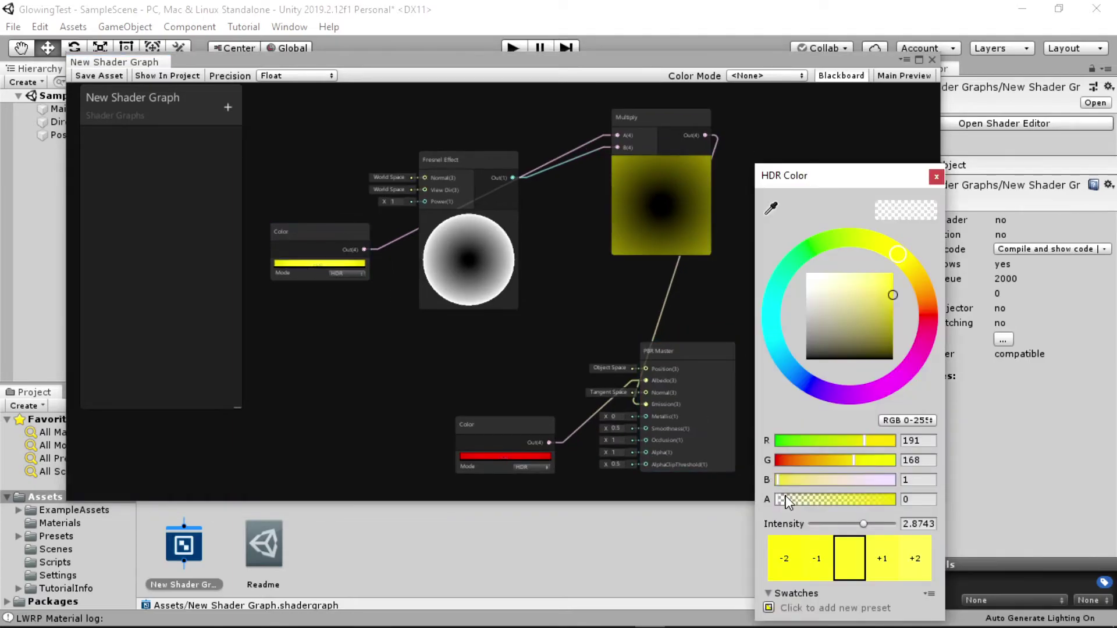
left_click_drag(822, 457, 670, 457)
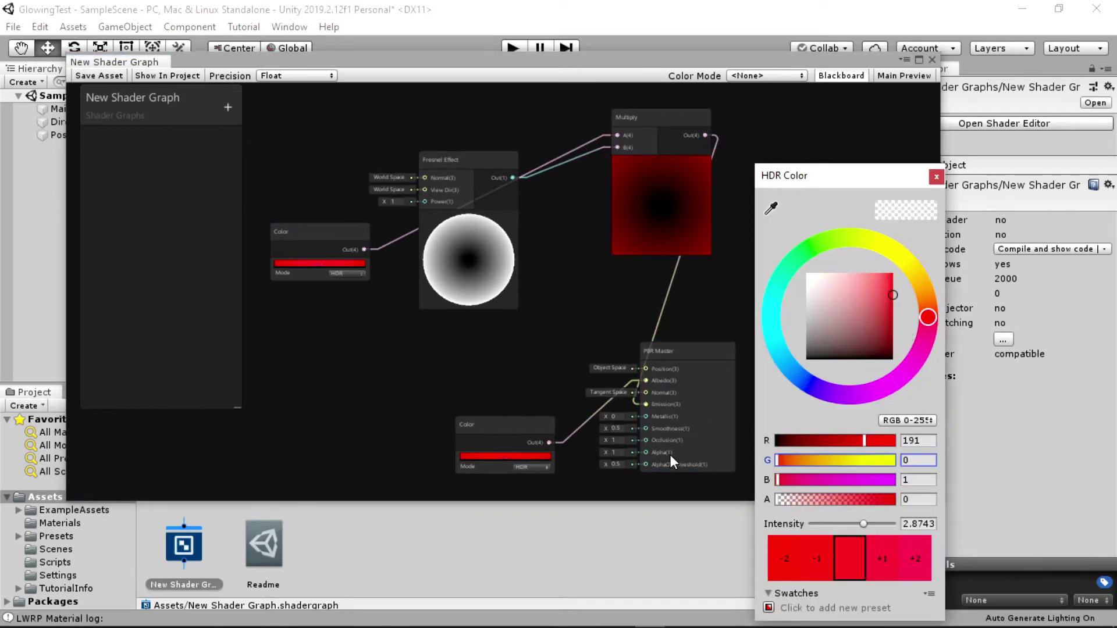
left_click(936, 177)
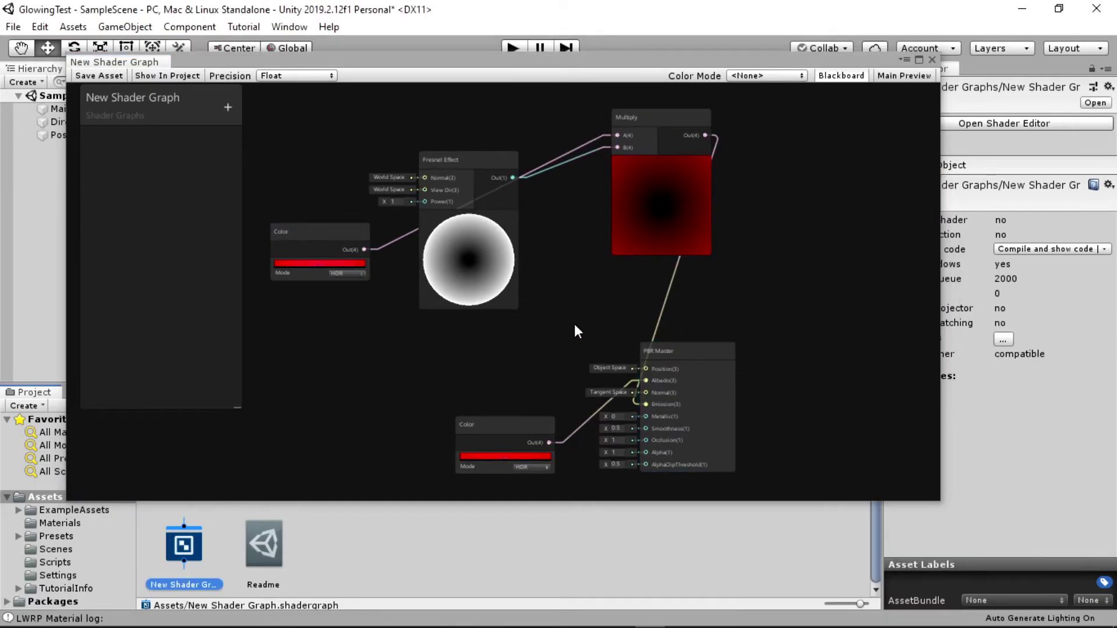
Change the Albedo Color node from red to yellow
left_click(512, 456)
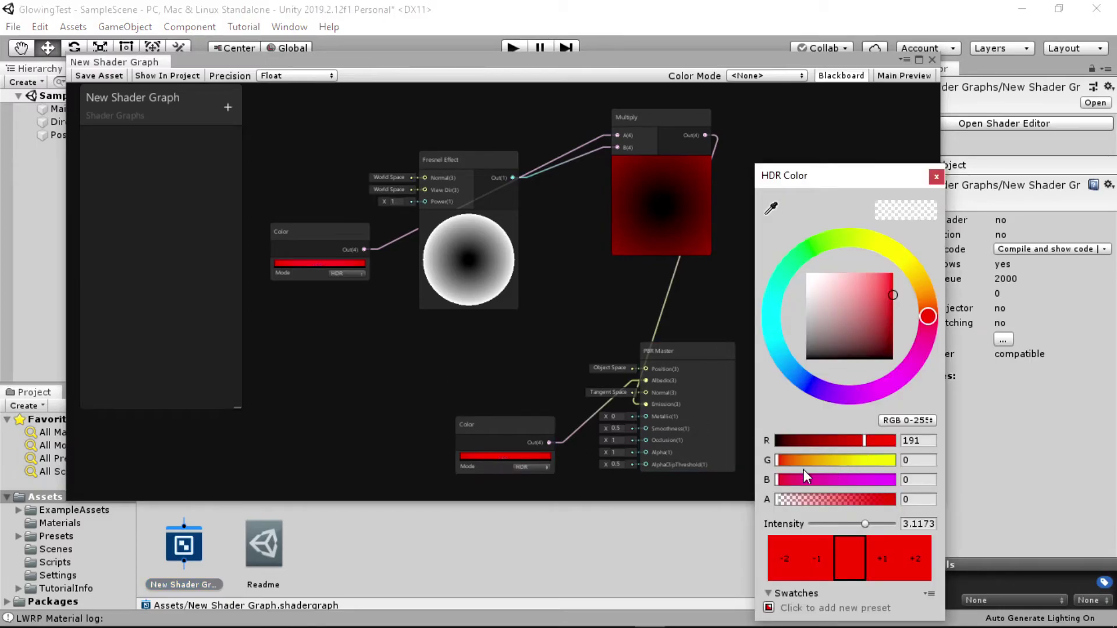
left_click_drag(790, 462, 963, 240)
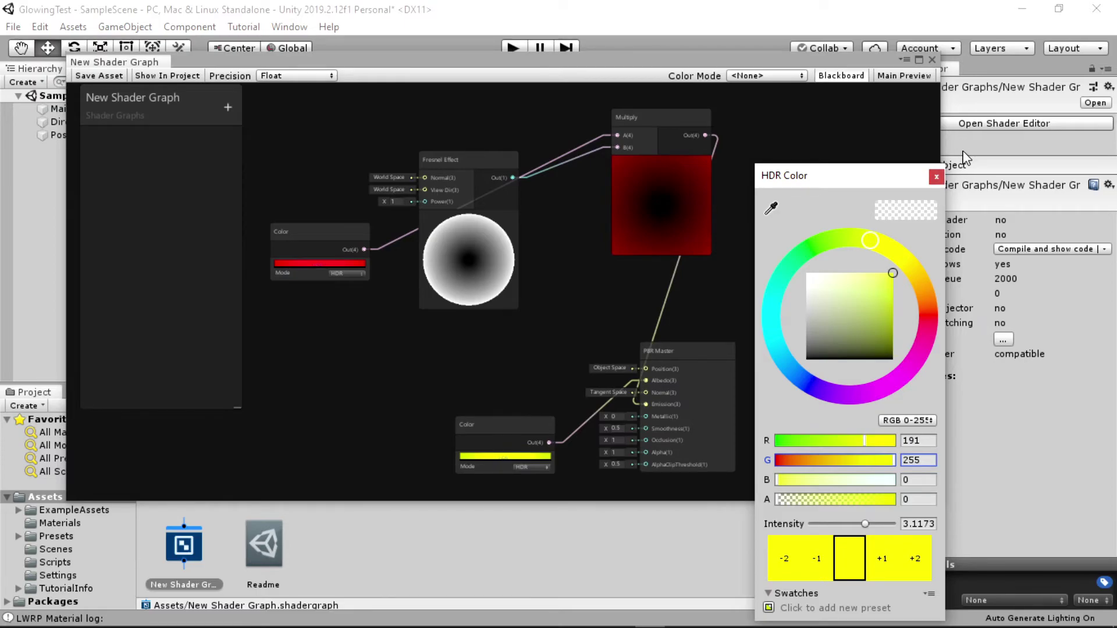
left_click(936, 177)
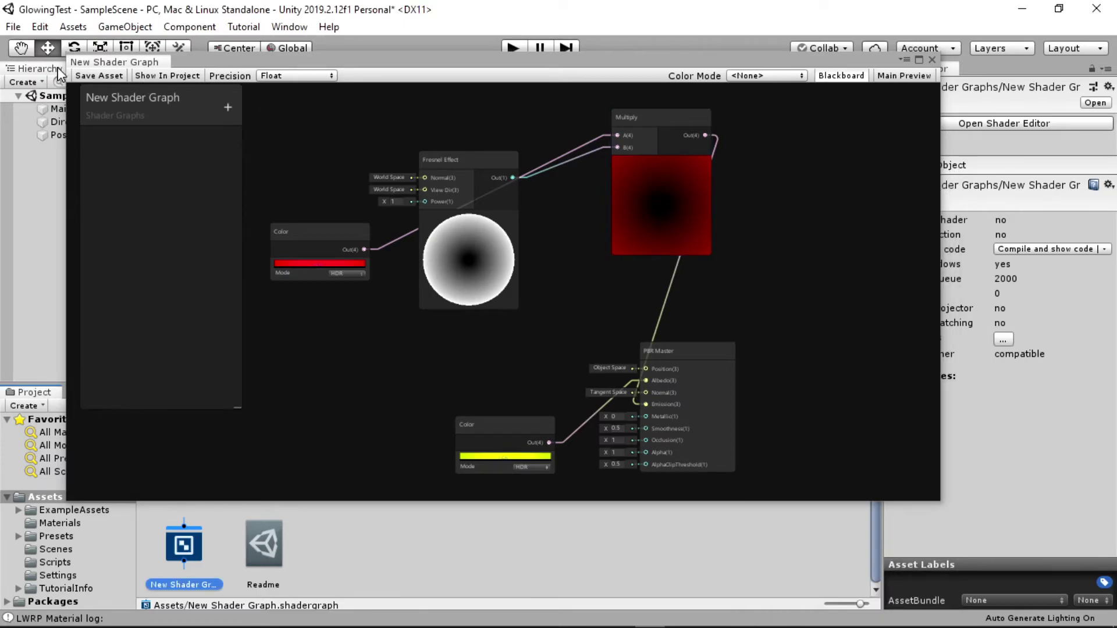
Restore the main preview and close the Shader Graph editor
left_click(88, 77)
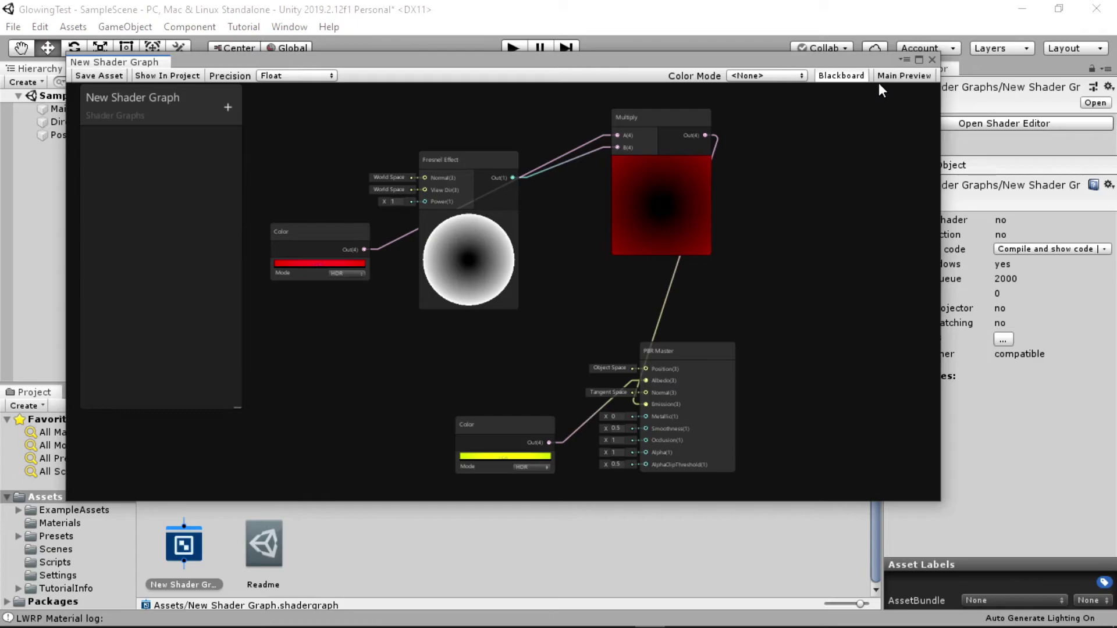
left_click(895, 75)
left_click(932, 60)
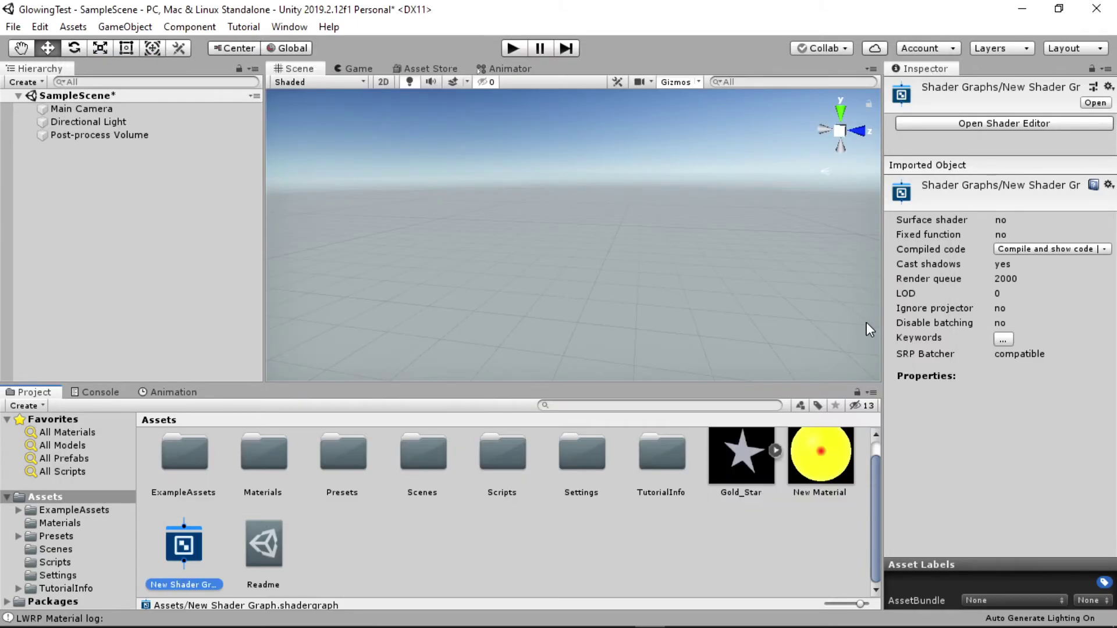
Add a 3D Cube to the scene and apply New Material to it
right_click(93, 202)
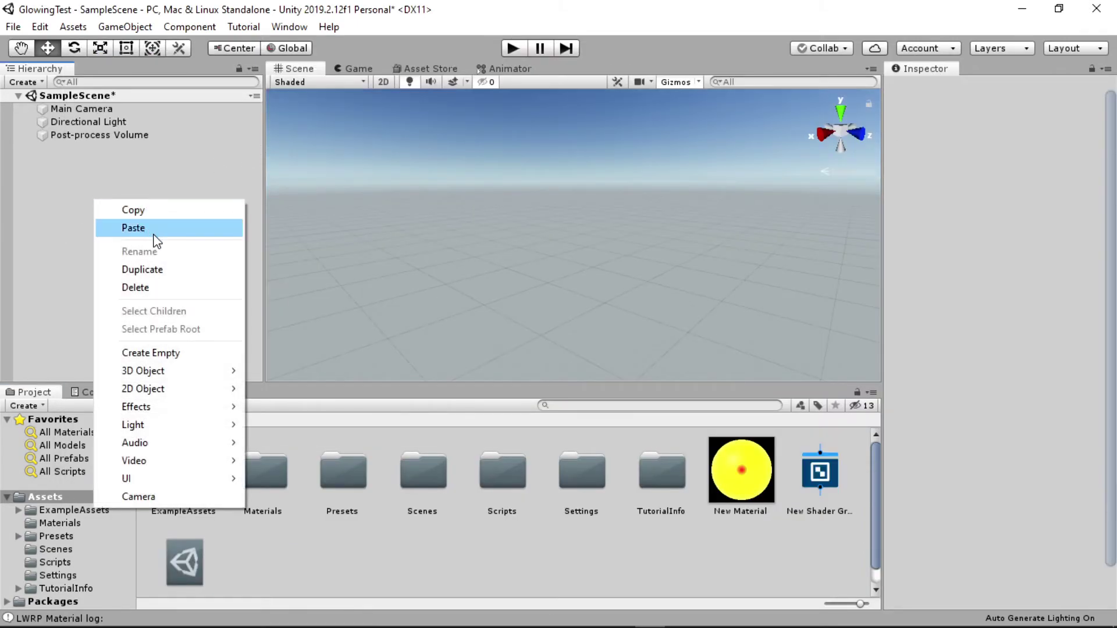
mouse_move(173, 373)
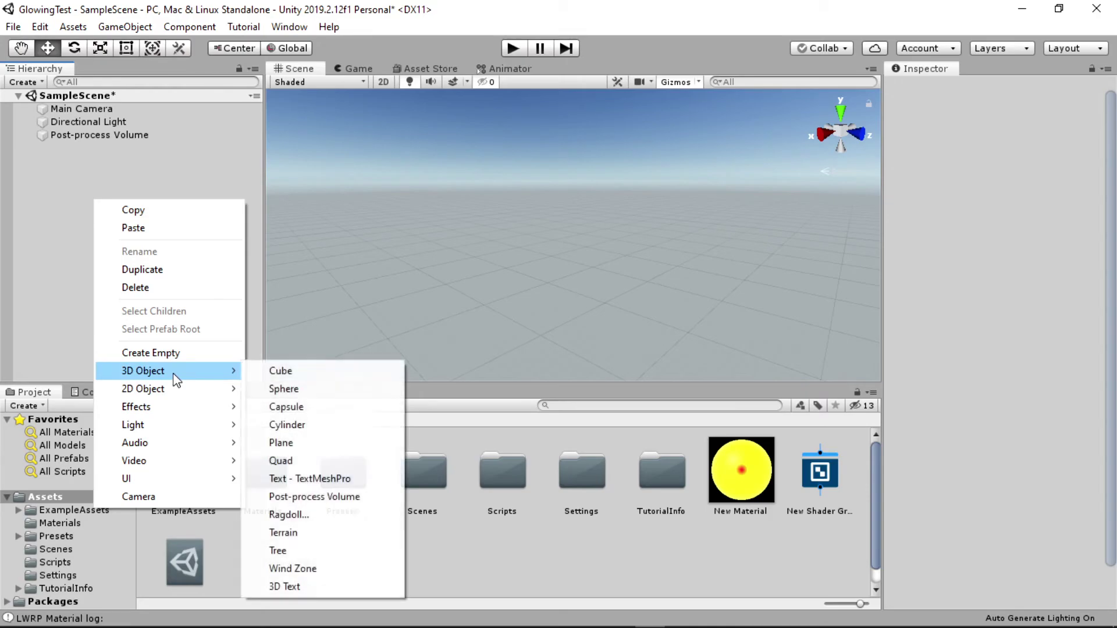
left_click(294, 373)
mouse_move(750, 473)
left_mouse_down()
mouse_move(331, 246)
mouse_move(54, 148)
left_mouse_up()
left_click(707, 260)
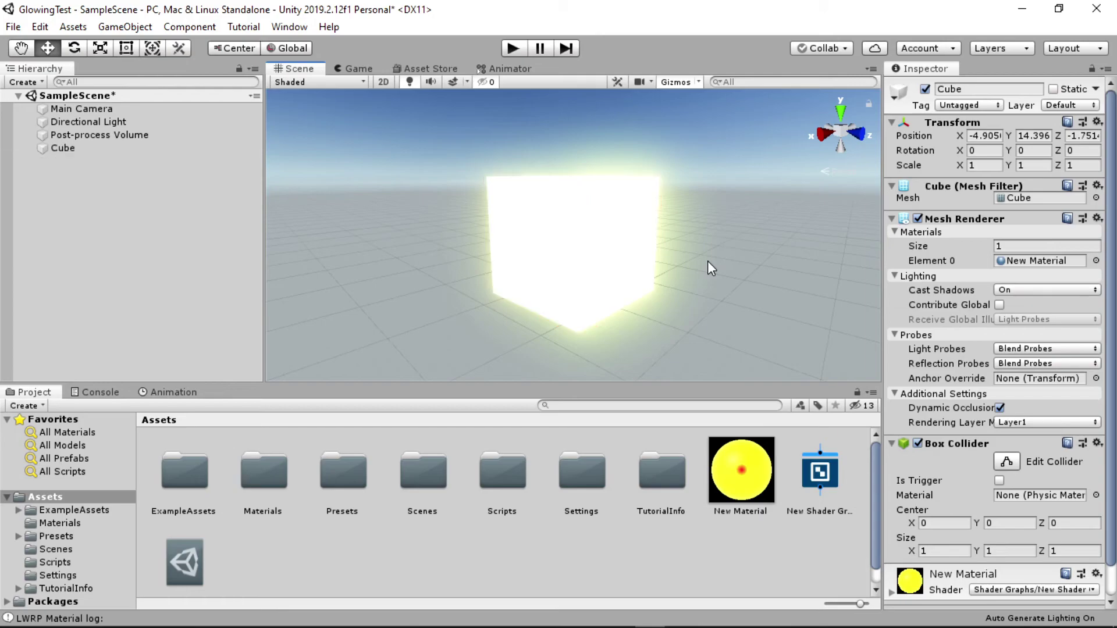
Align Main Camera with the scene view and switch to the Game view
left_click(53, 110)
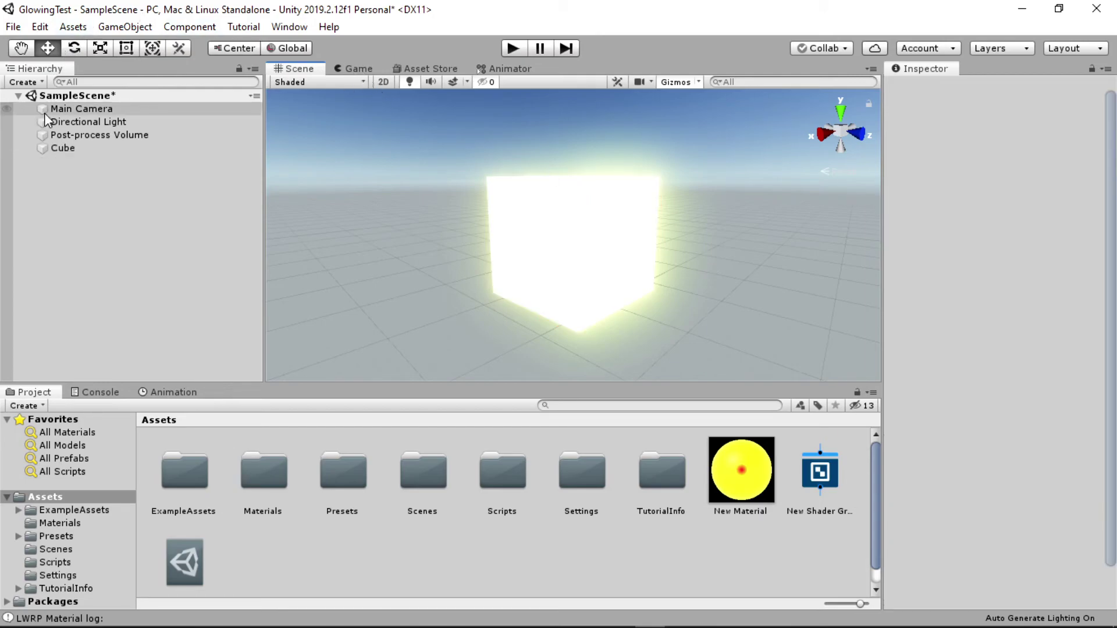
left_click(107, 26)
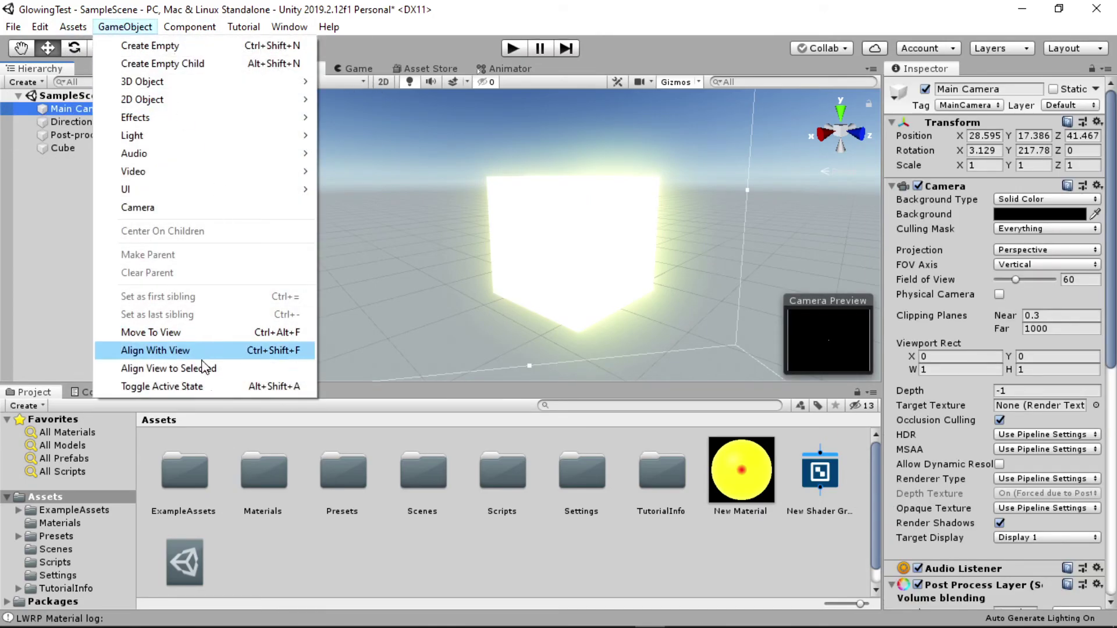
left_click(175, 349)
left_click(356, 69)
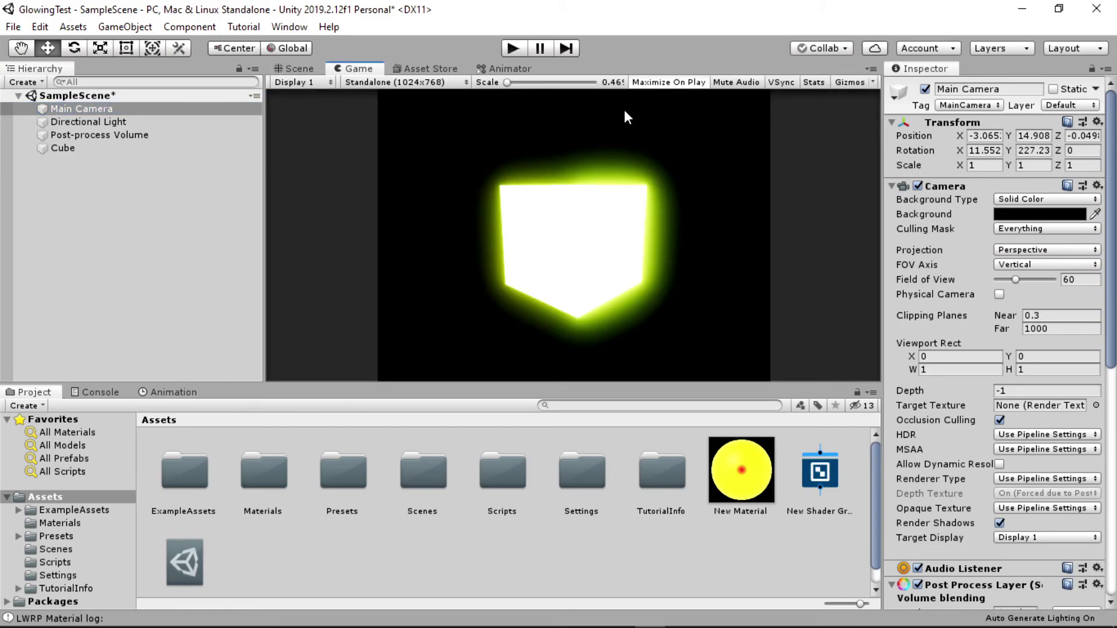
Adjust the Post-process Volume weight and raise Bloom Intensity to 2.77
left_click(134, 136)
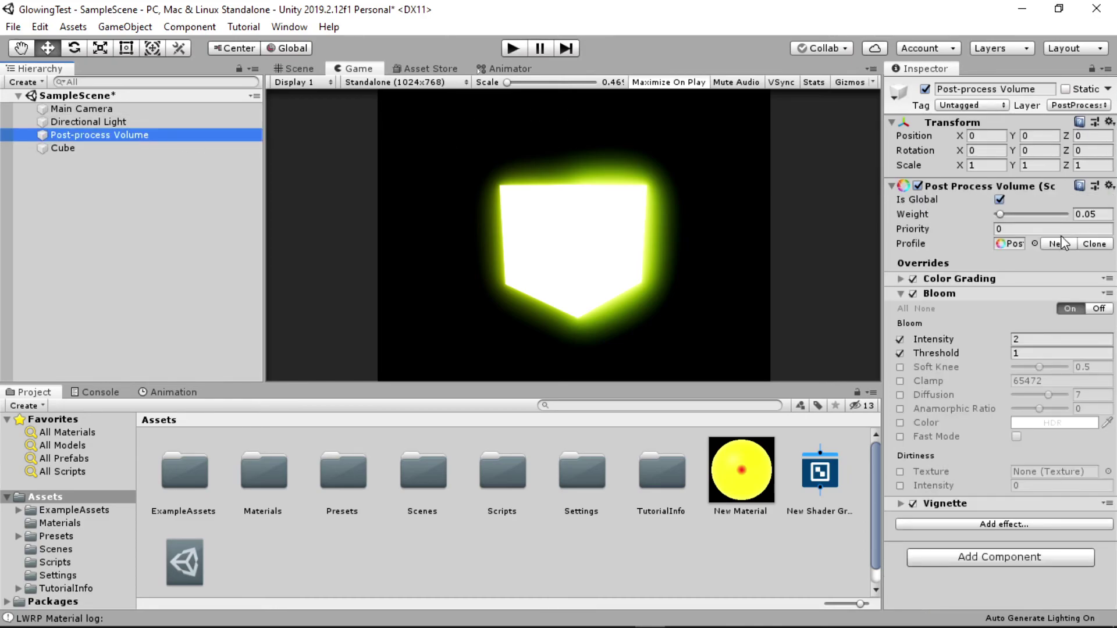
left_click_drag(1000, 220, 1000, 222)
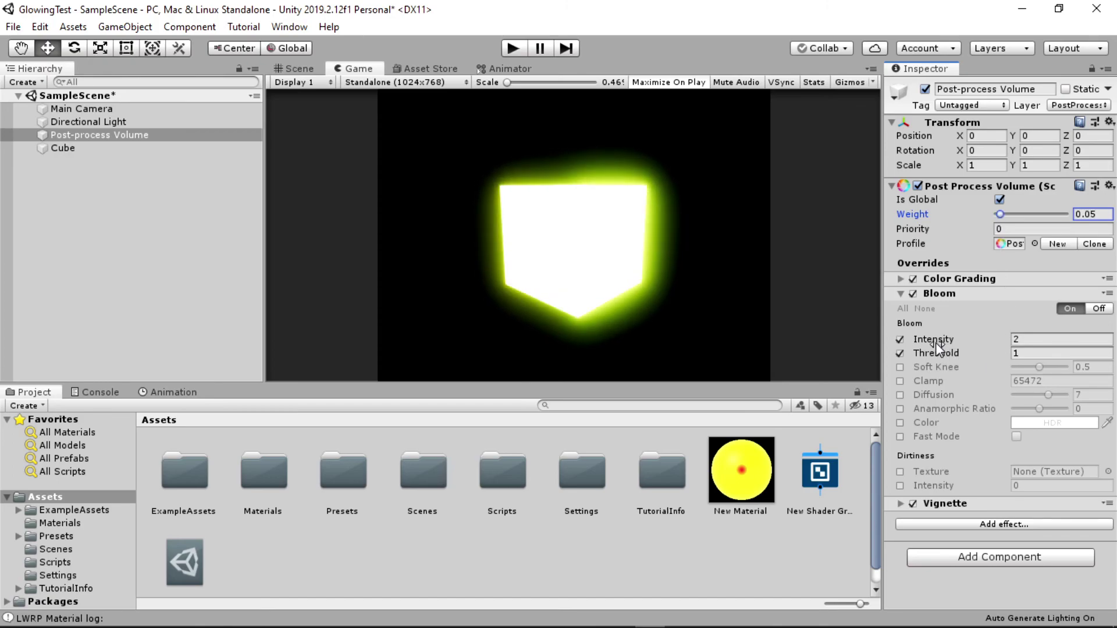
mouse_move(937, 340)
left_mouse_down()
mouse_move(998, 337)
mouse_move(955, 331)
mouse_move(981, 355)
mouse_move(511, 347)
left_mouse_up()
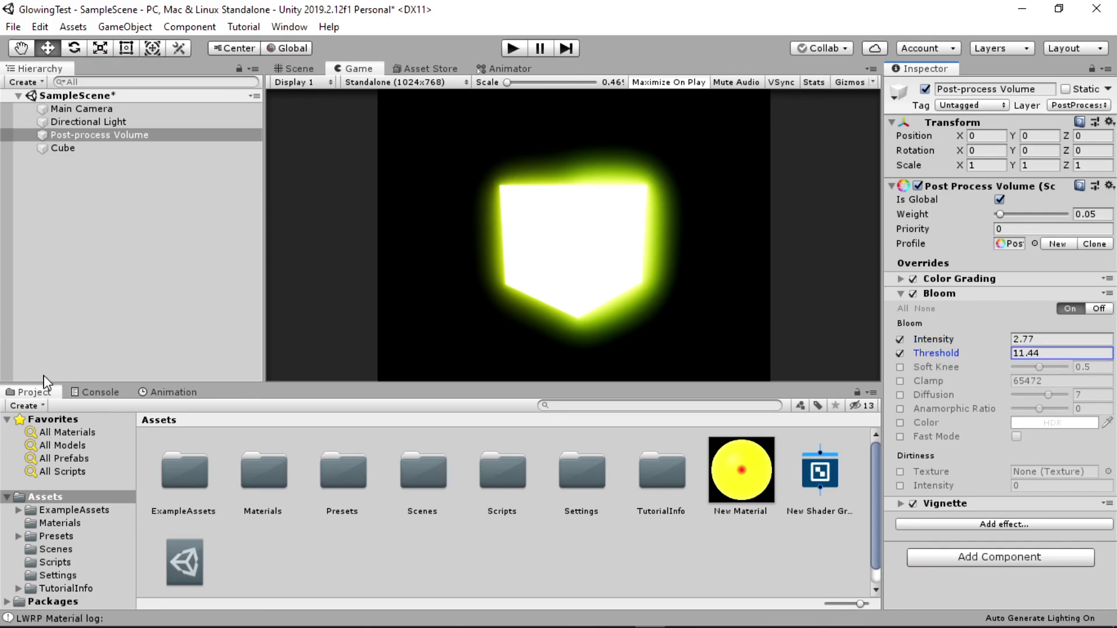